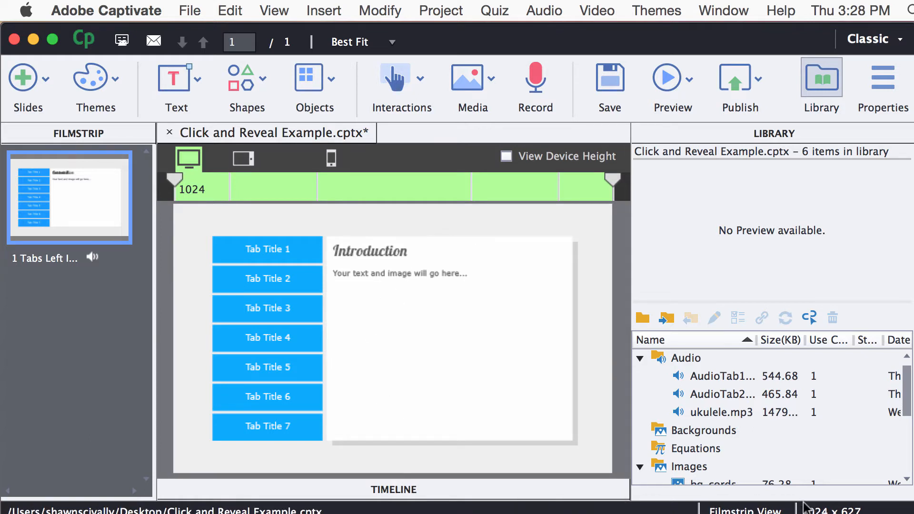
Step: Create a new responsive project and display its slide at Best Fit magnification
click(190, 11)
mouse_move(195, 31)
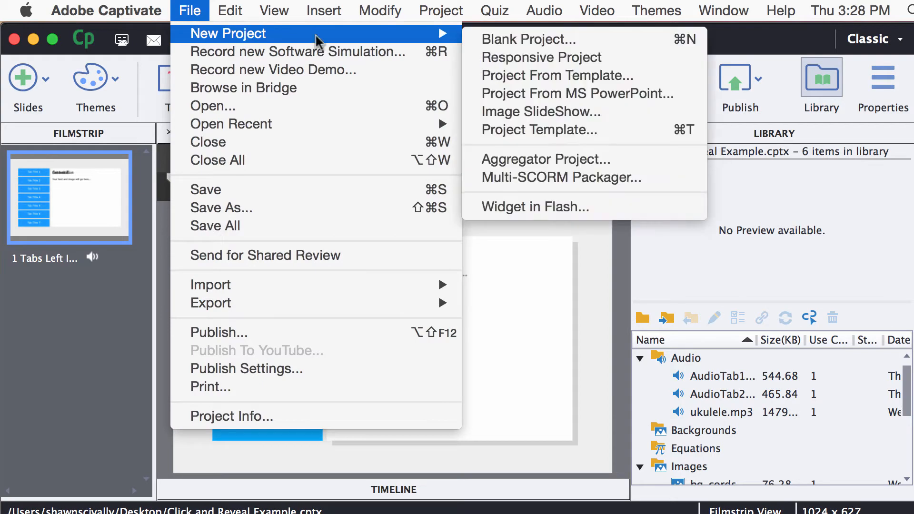
click(526, 58)
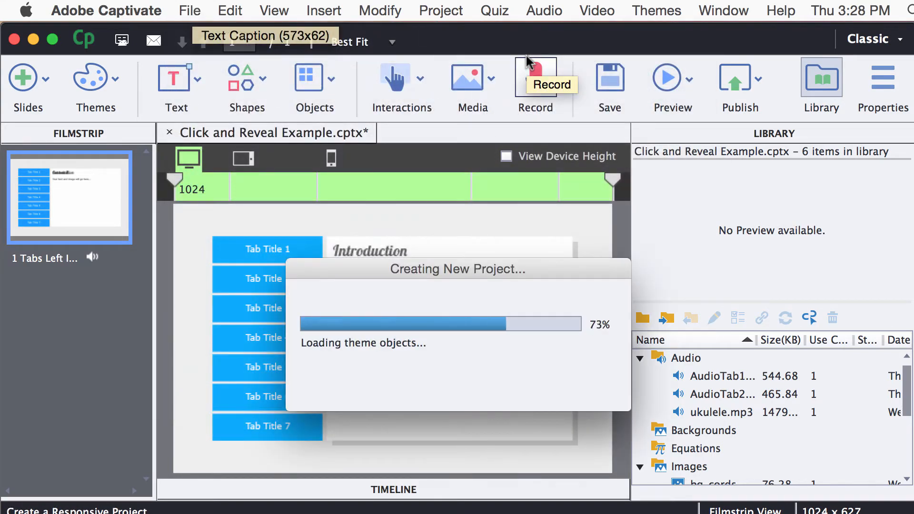
click(370, 46)
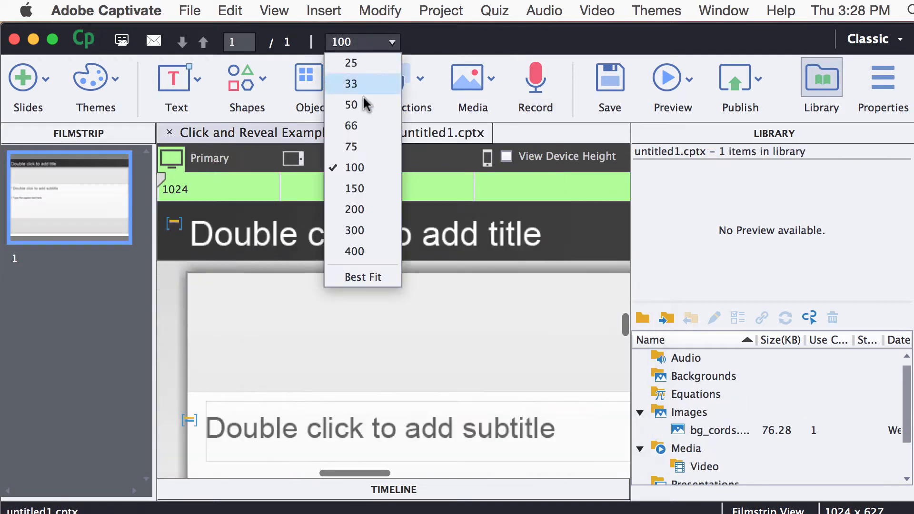
click(372, 277)
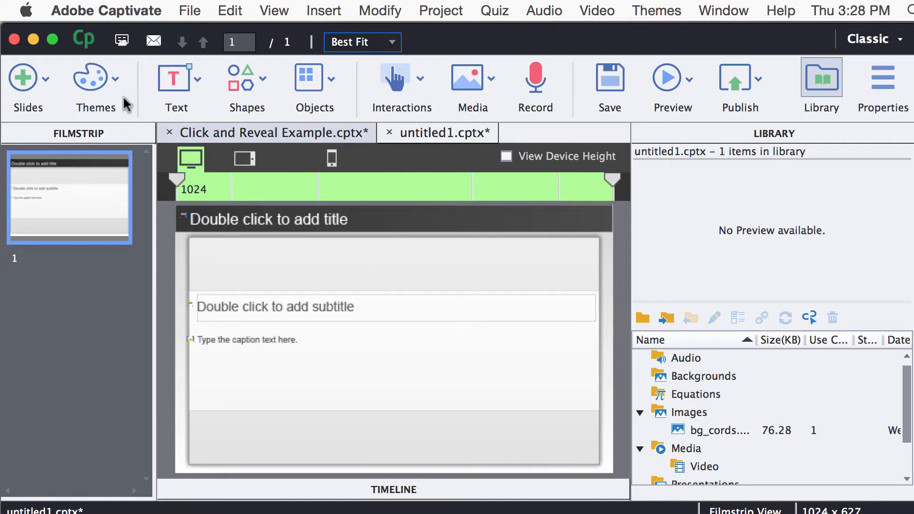
Step: Add two content slides after the title slide of the new project
click(48, 76)
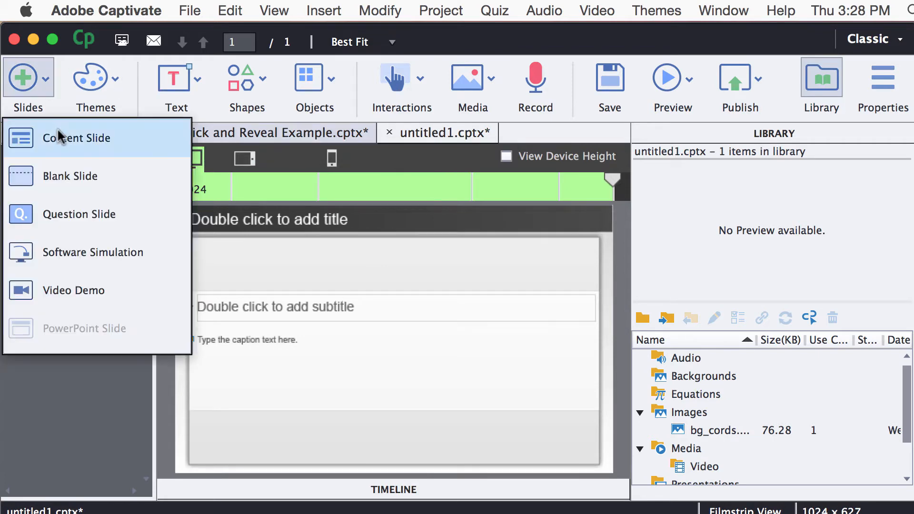
click(58, 136)
click(44, 87)
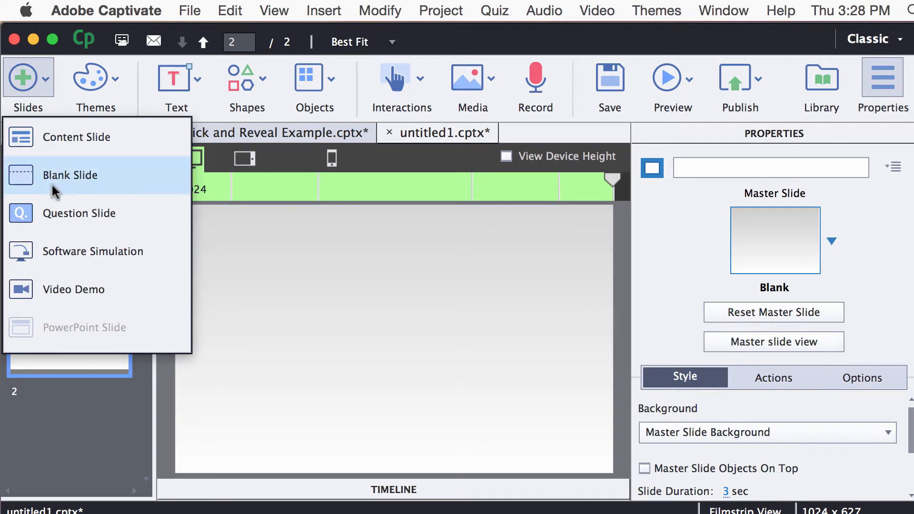
click(60, 142)
scroll(90, 310, up, 2)
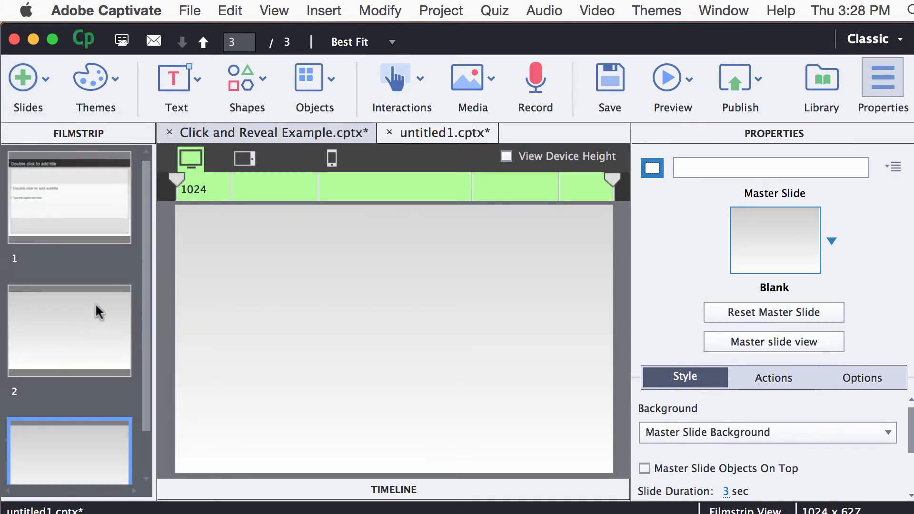
Step: Copy the Tabs Left Interaction slide from Click and Reveal Example.cptx
click(253, 141)
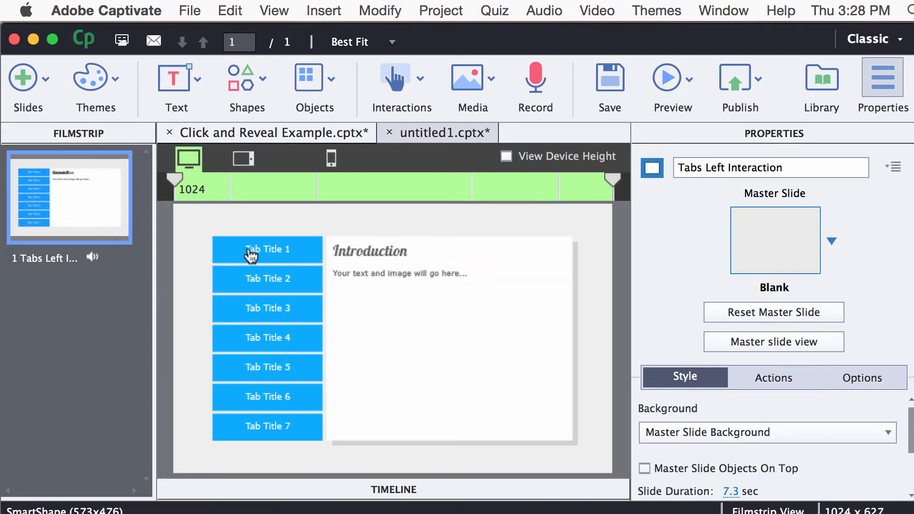
right_click(81, 210)
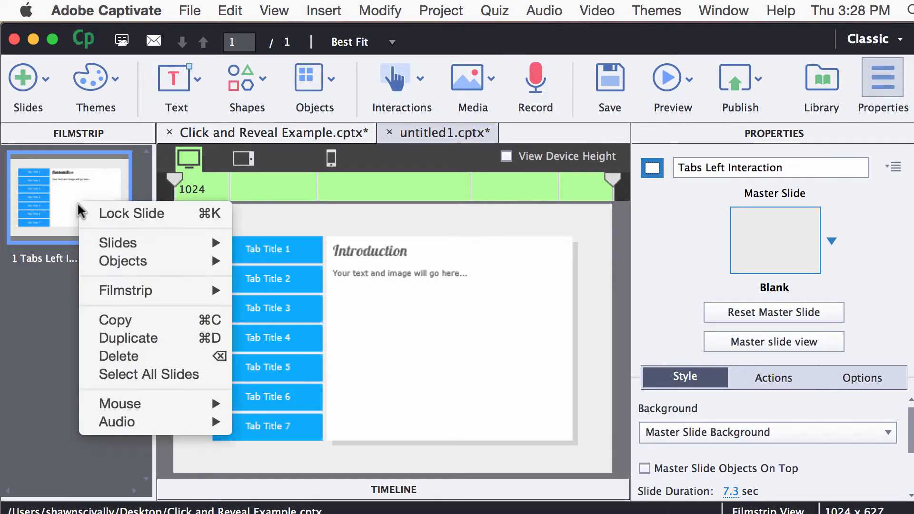
click(128, 319)
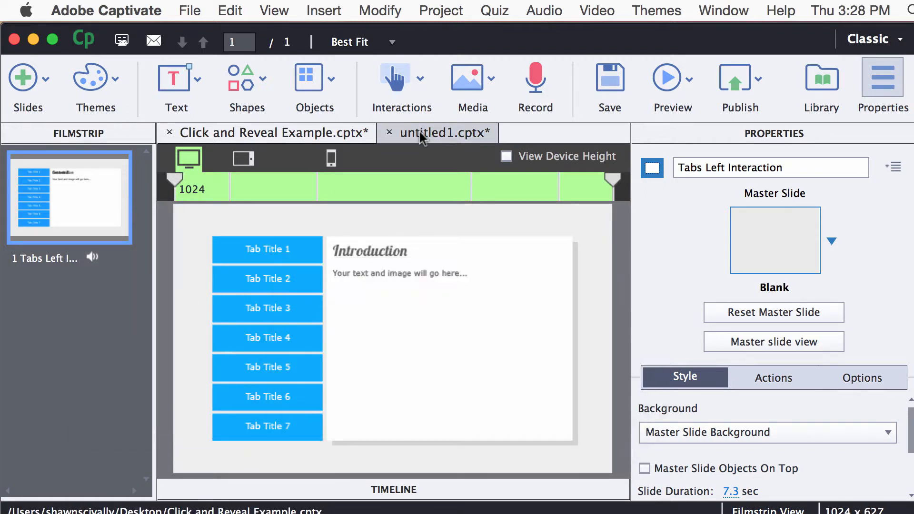
Step: Paste the copied interaction slide after slide 2 of untitled1.cptx
click(419, 132)
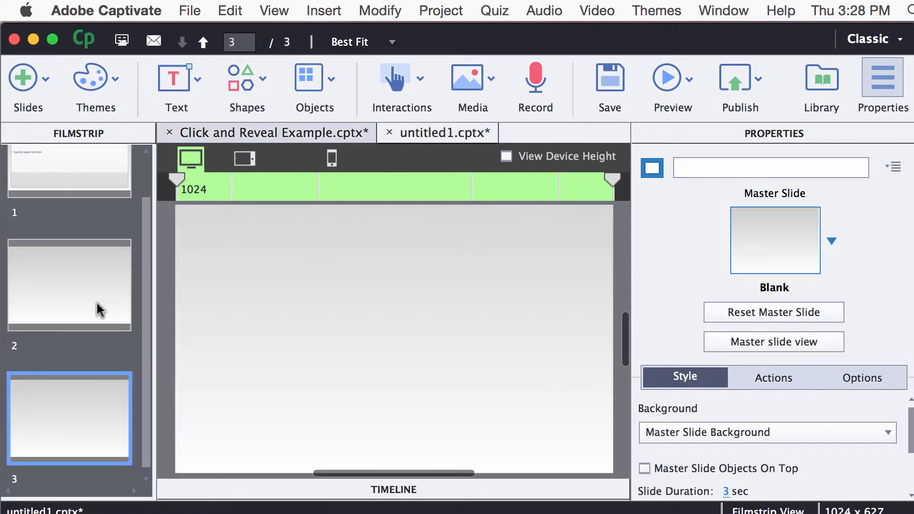
drag(142, 295, 147, 247)
click(76, 332)
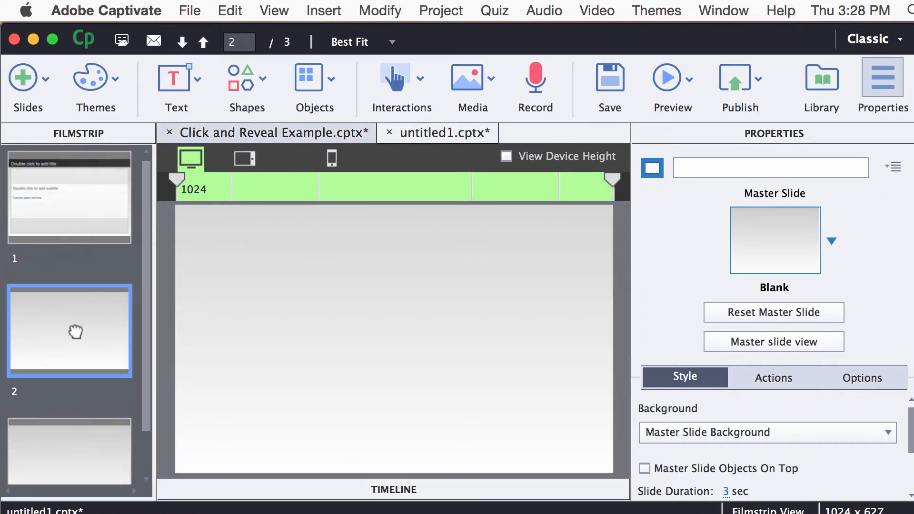
right_click(79, 323)
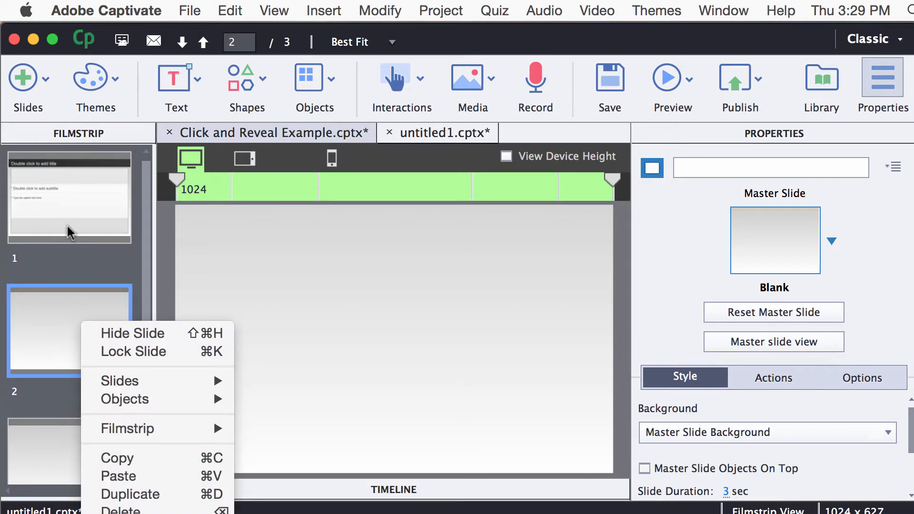
click(106, 476)
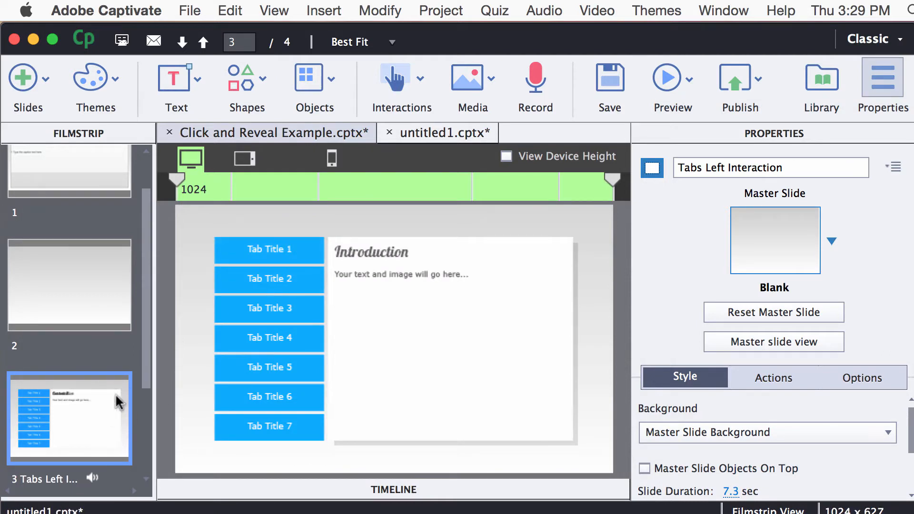
Step: Reorder the pasted Tabs Left Interaction slide, first to the end of the project and finally to position 2
scroll(116, 391, down, 3)
click(93, 381)
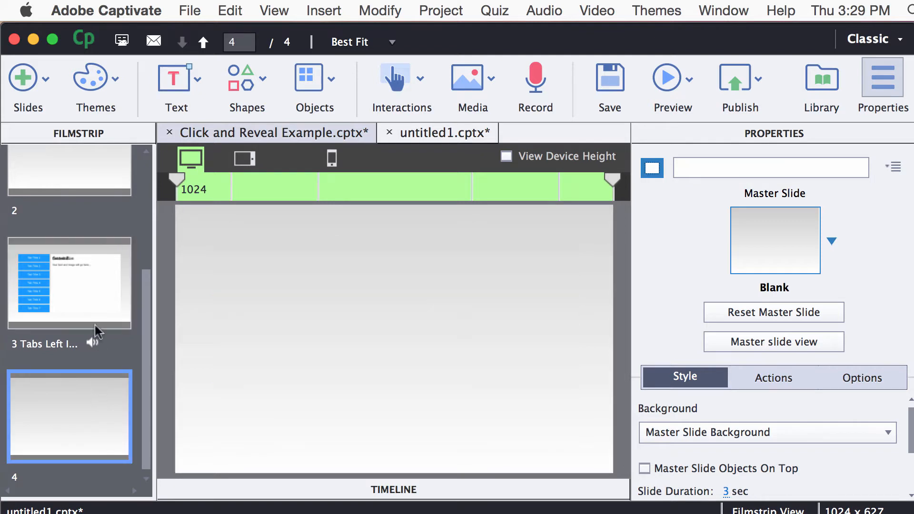
click(95, 325)
drag(94, 268, 90, 354)
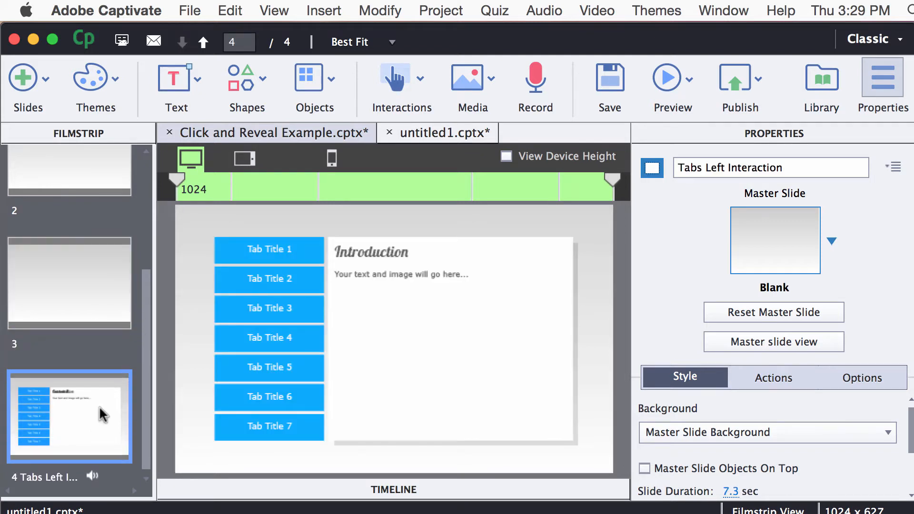
drag(98, 419, 95, 345)
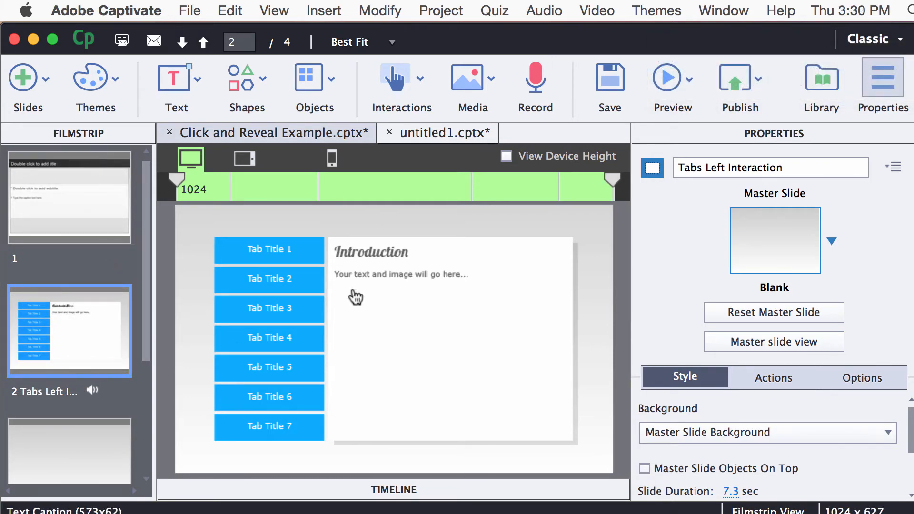
Step: Switch back to Click and Reveal Example.cptx and examine the names, style and available button states of tabs 1 to 5
click(244, 129)
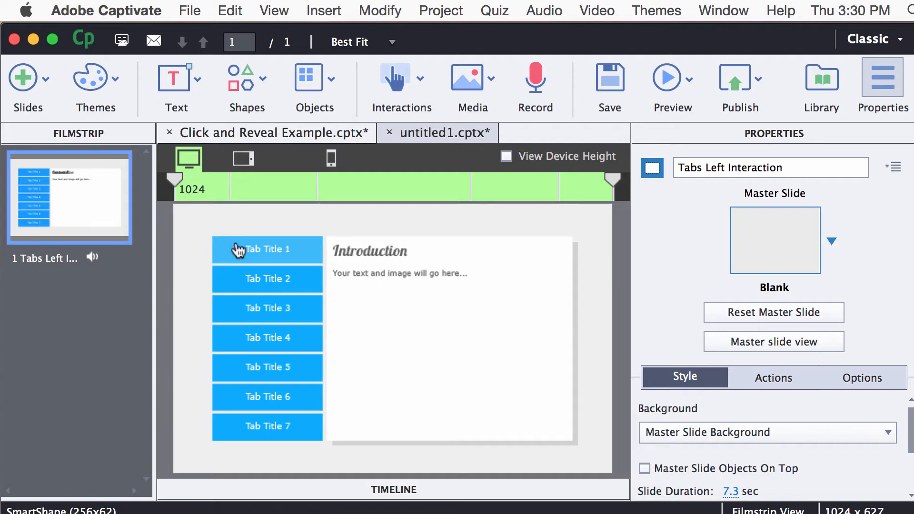
click(293, 253)
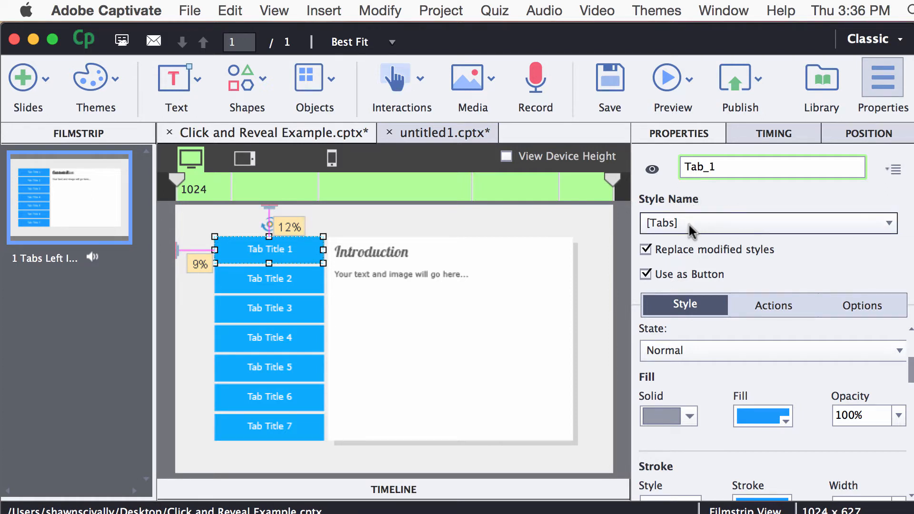
click(320, 283)
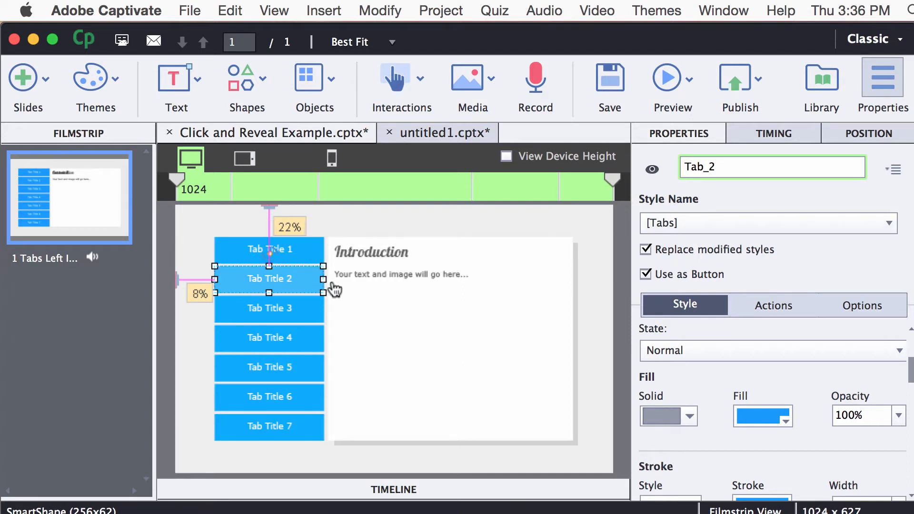
click(292, 318)
click(288, 347)
click(288, 372)
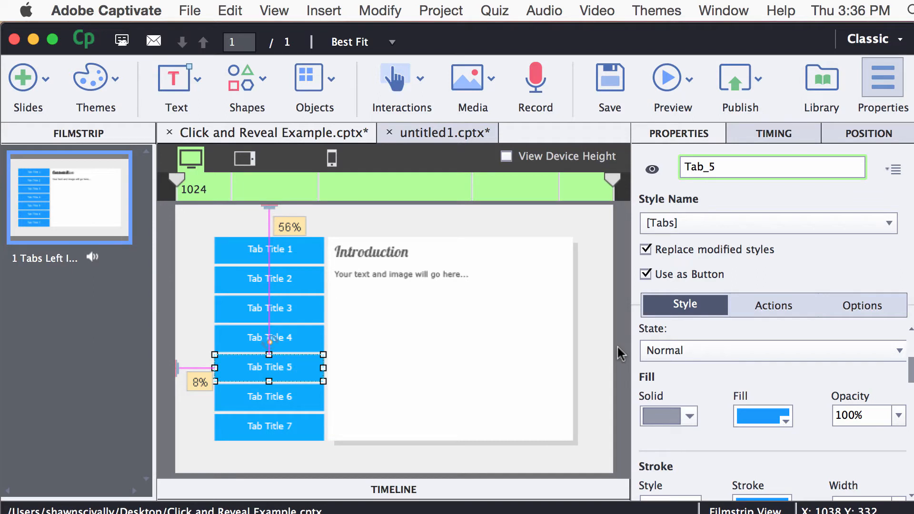
click(716, 354)
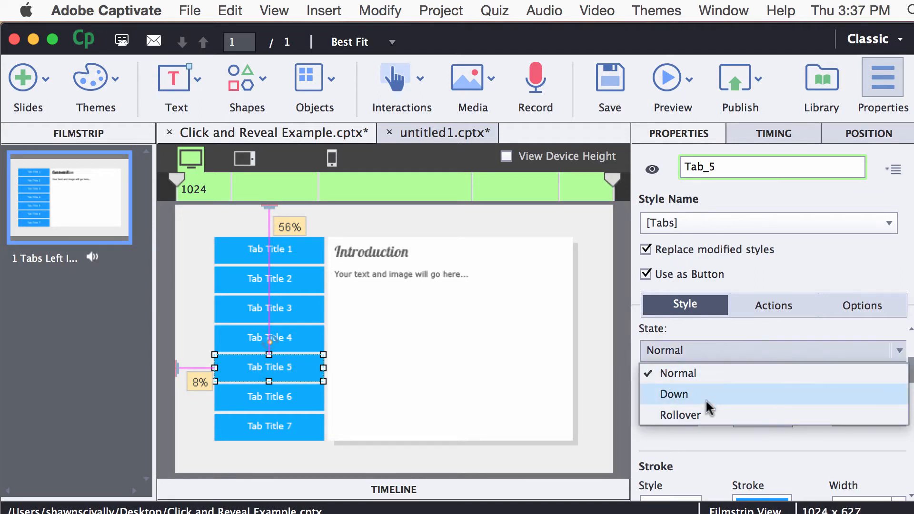
click(710, 336)
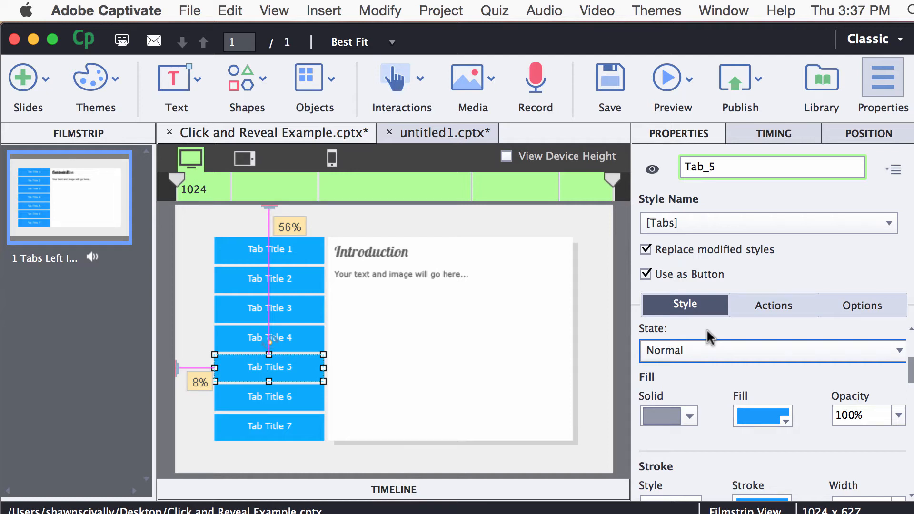
Step: Change the Normal-state fill of the Tab Title 5 button to lime green from the swatches
click(771, 418)
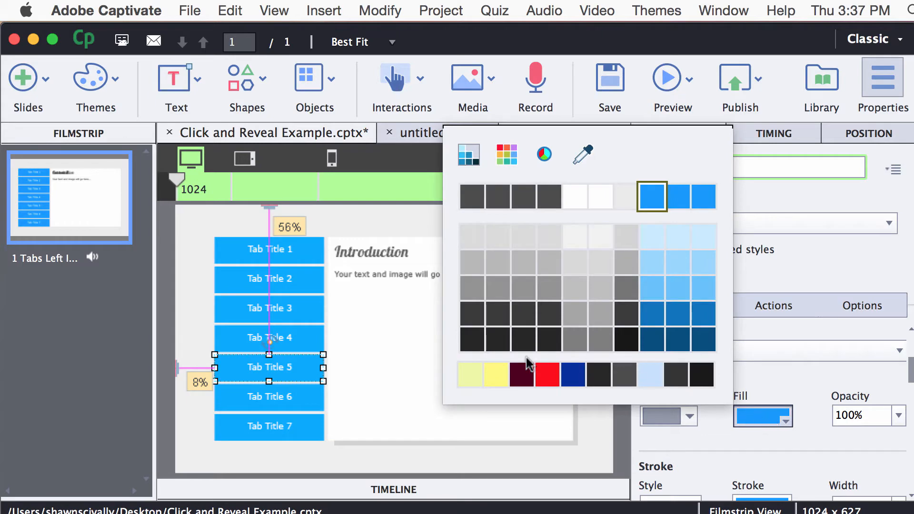
click(507, 153)
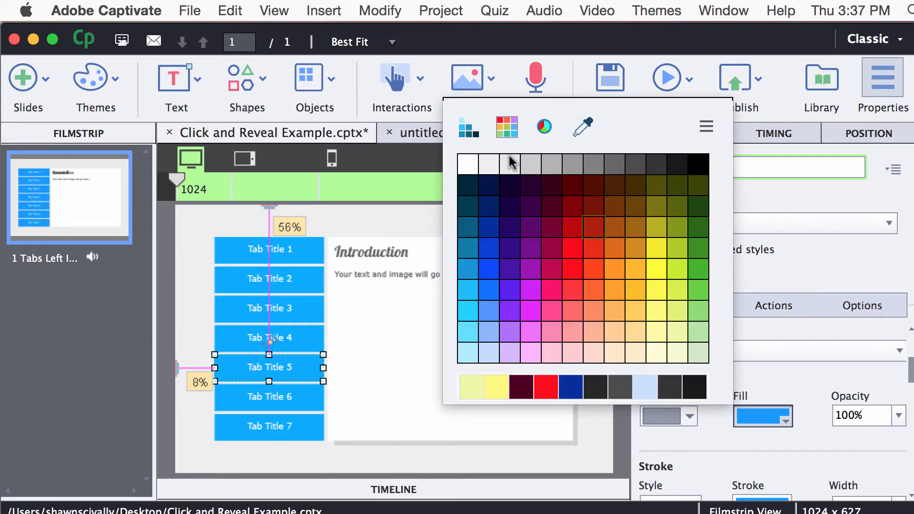
click(681, 277)
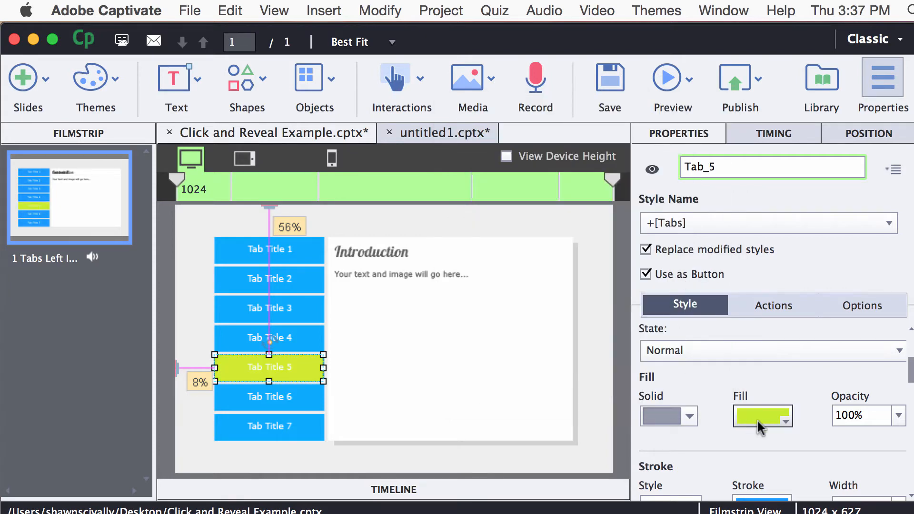
Step: Give the Tab Title 5 button a dark green stroke with a width of 1
scroll(910, 375, down, 4)
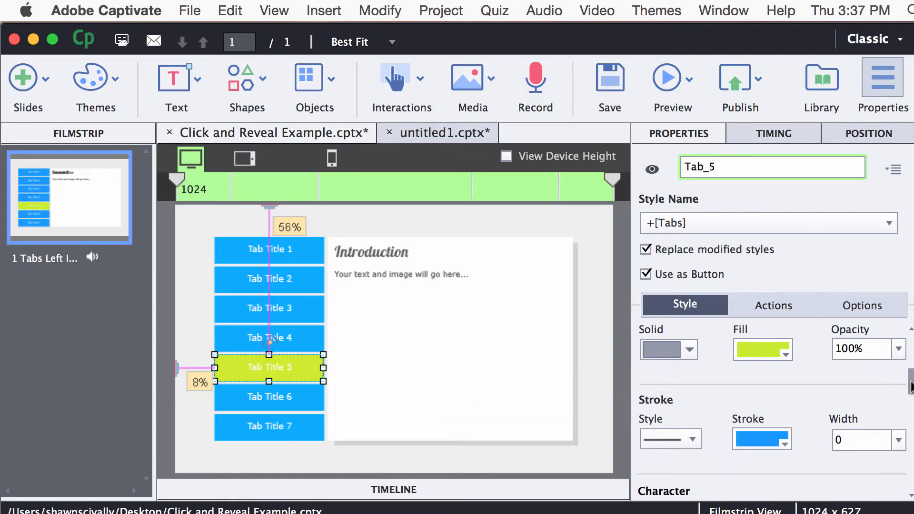
click(755, 417)
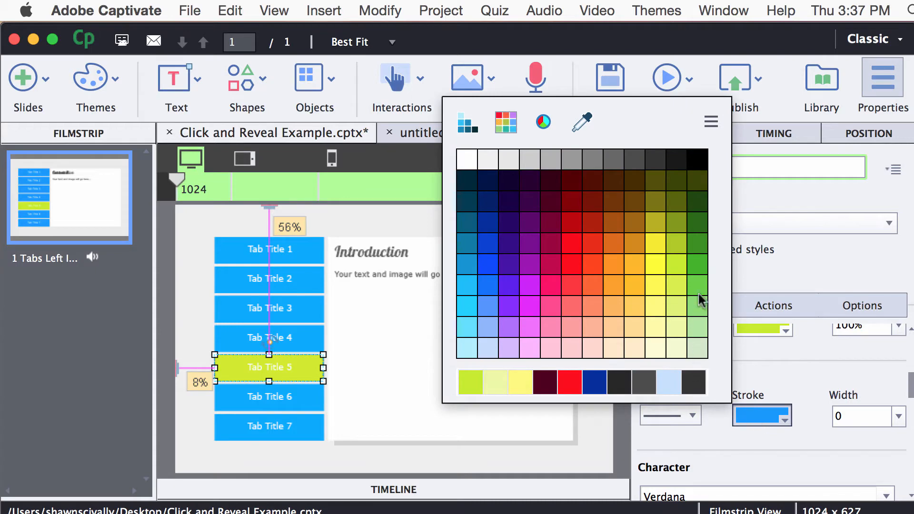
click(698, 248)
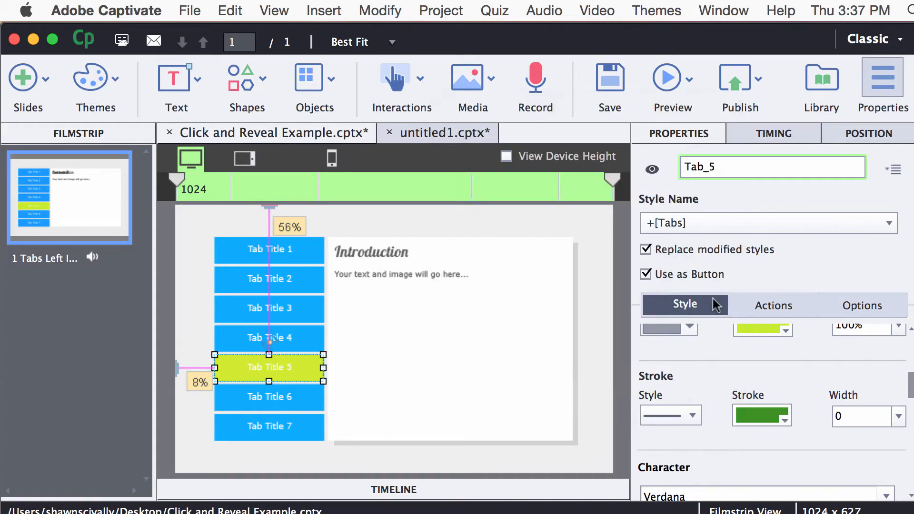
click(898, 416)
click(904, 206)
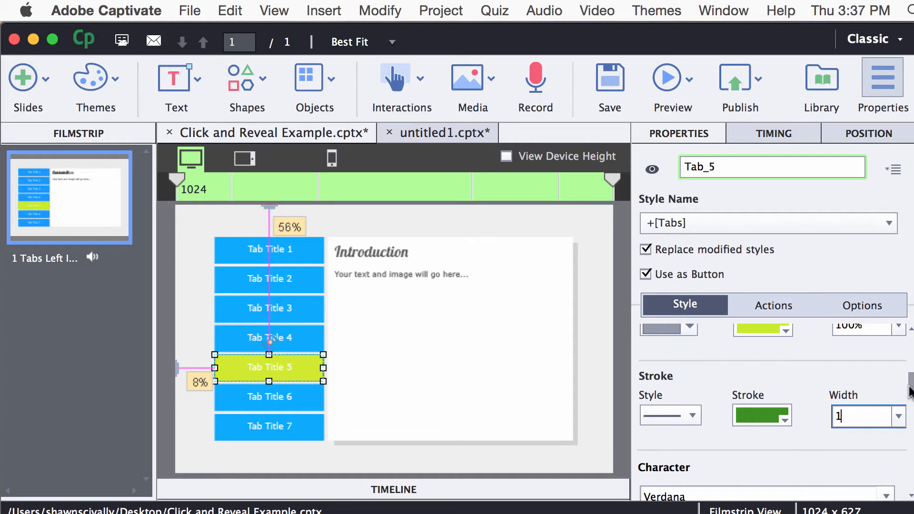
Step: Set the Tab Title 5 button text to size 24 and bold
drag(911, 404, 910, 411)
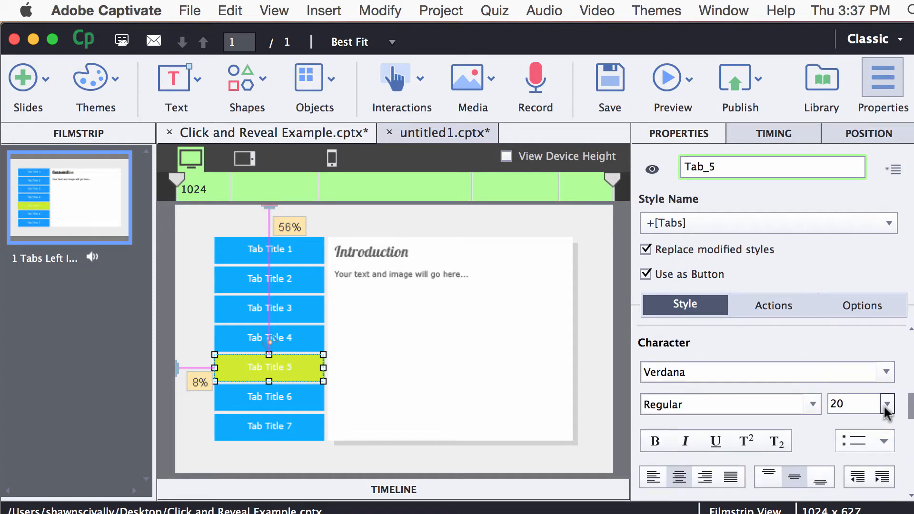
click(886, 404)
click(904, 299)
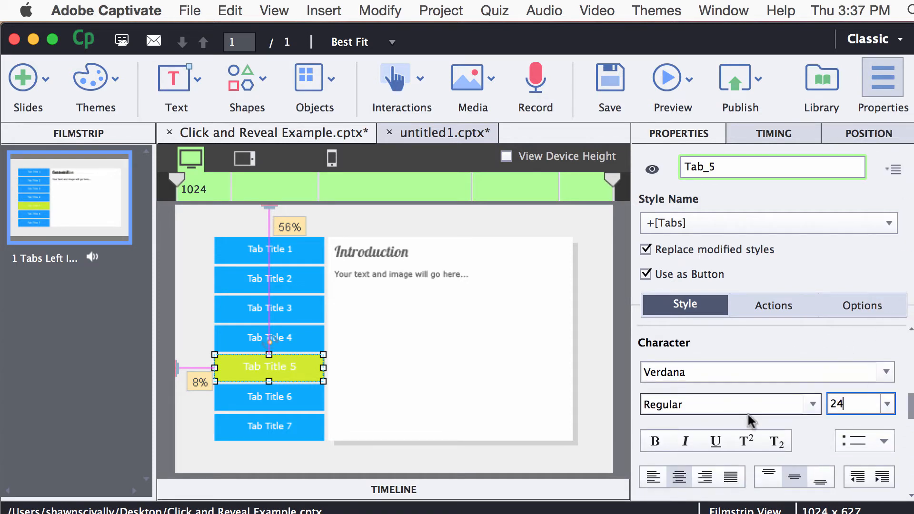
click(655, 441)
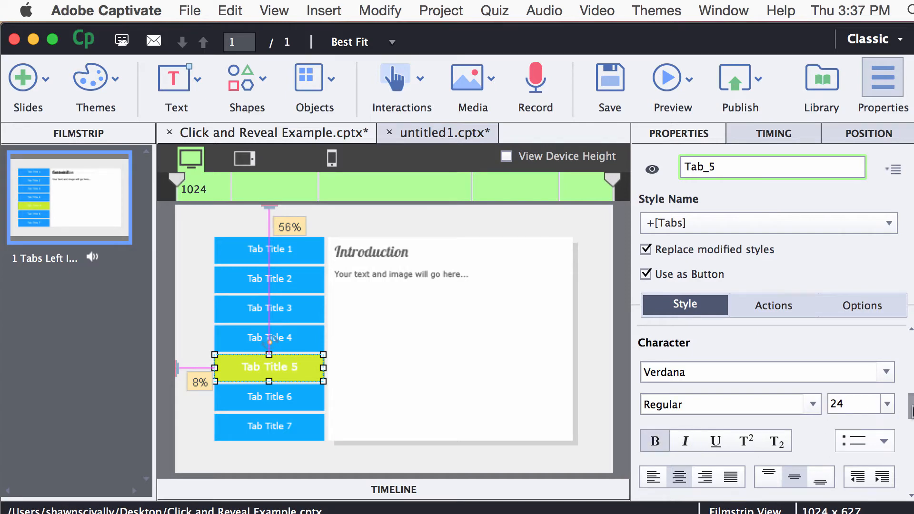
Step: Set the Tab Title 5 button's text color to dark green from the swatches
drag(911, 408, 910, 436)
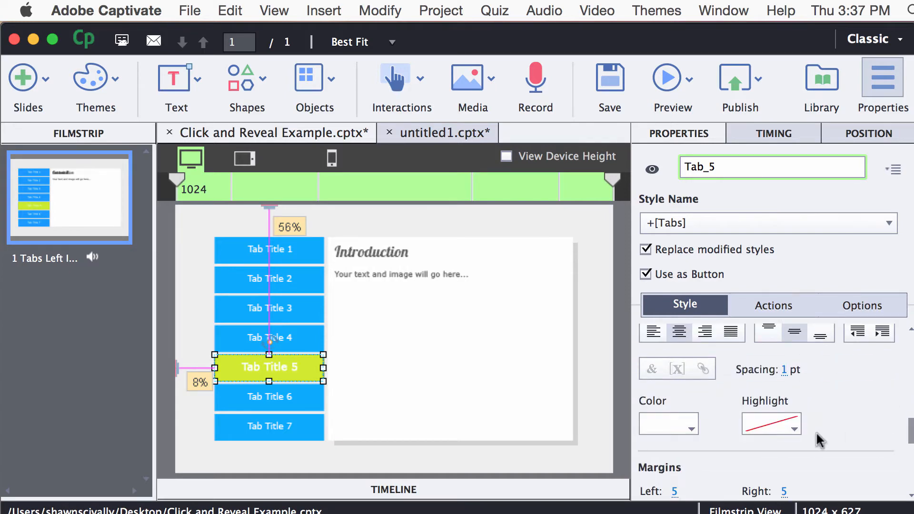
click(668, 426)
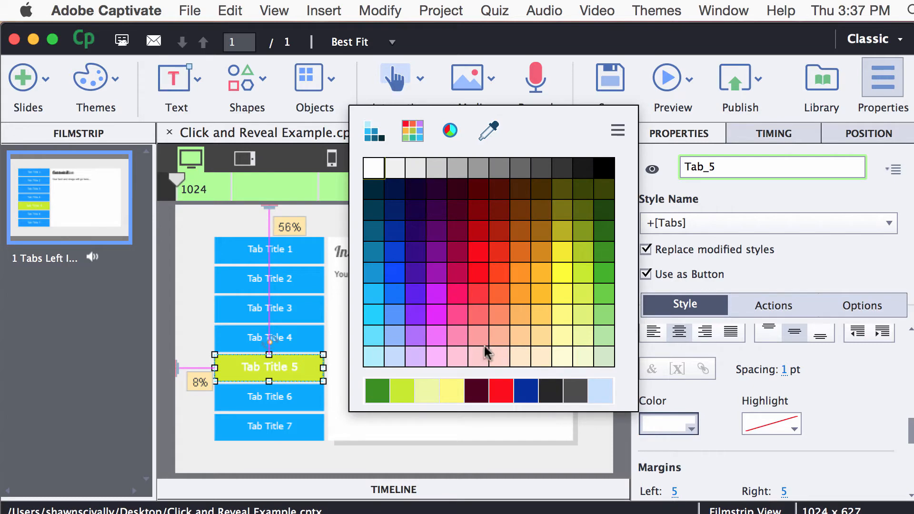
click(606, 212)
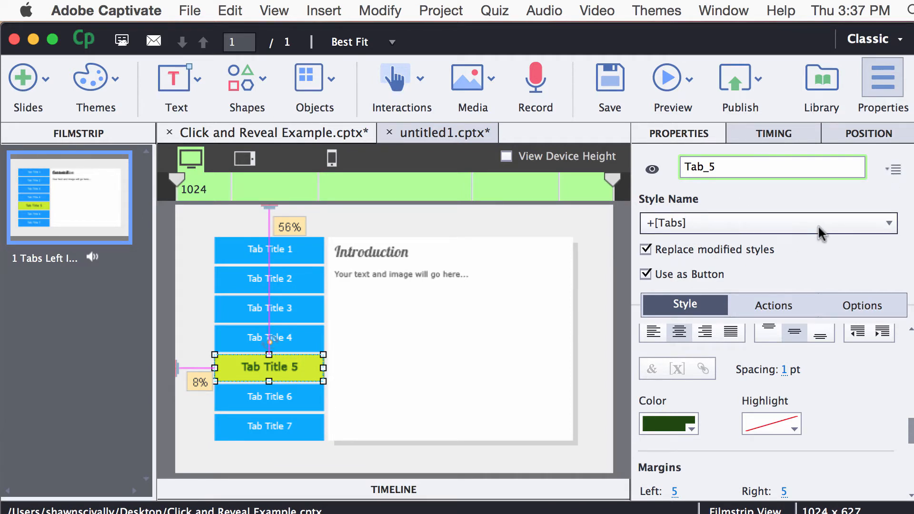
Step: Save the Tab Title 5 button's formatting changes to the existing Tabs style and deselect the button
click(893, 170)
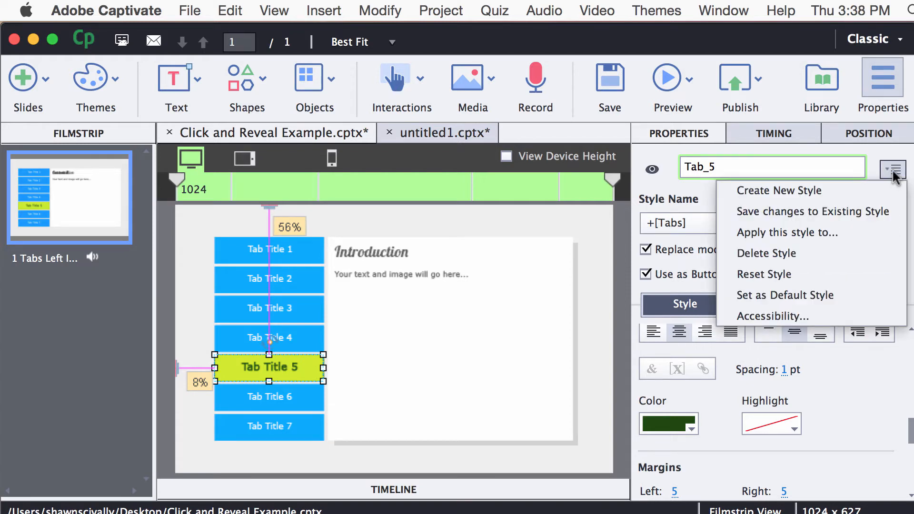
click(810, 213)
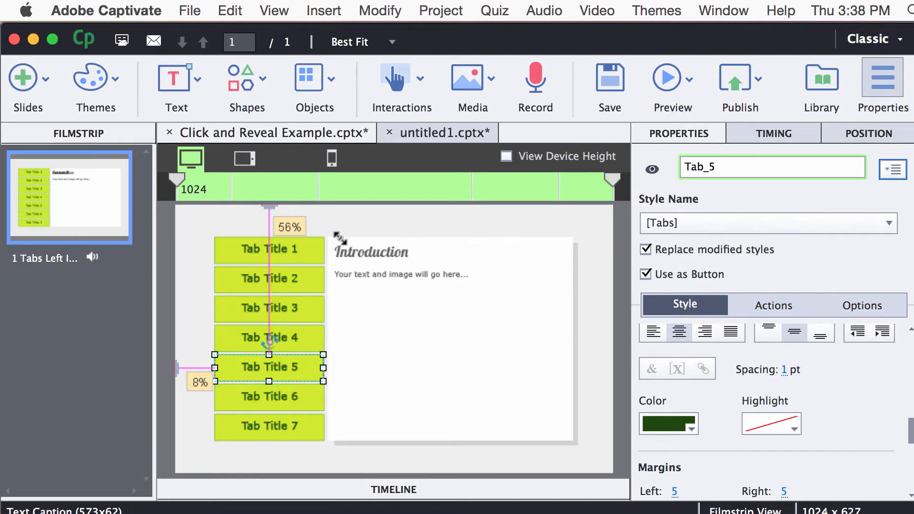
click(198, 255)
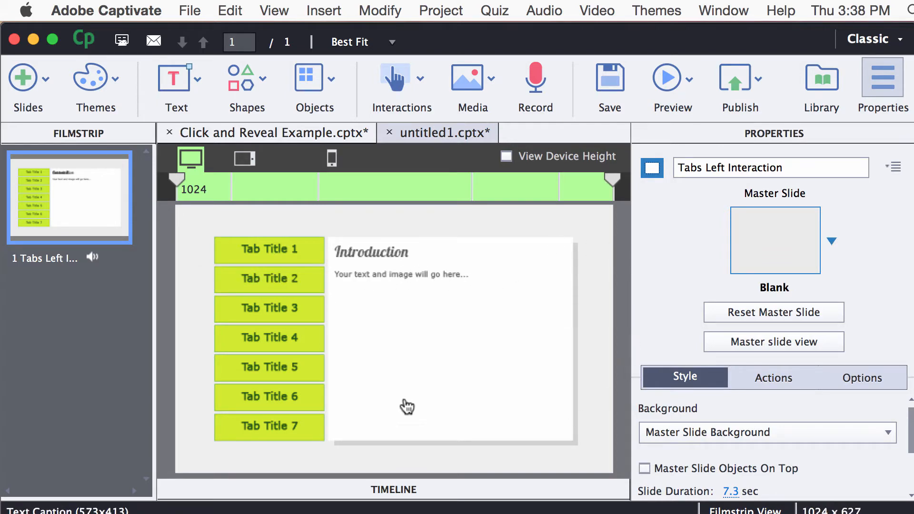
Step: Select the Introduction header caption inside the content group and set its font size to 20
click(381, 257)
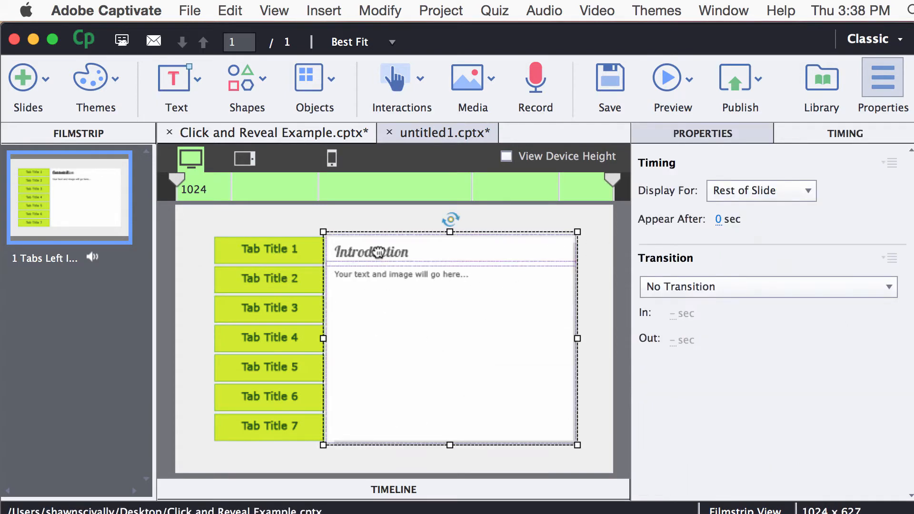
click(388, 260)
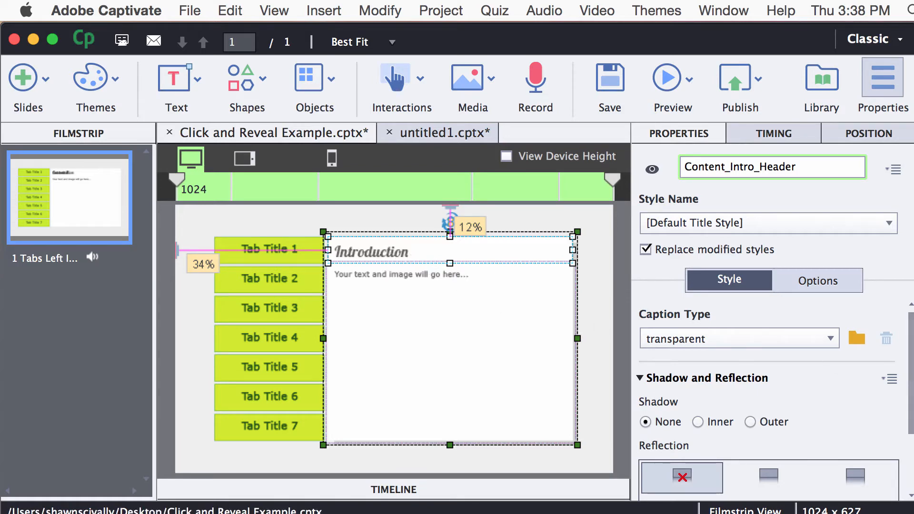
scroll(910, 349, down, 1)
drag(911, 349, 910, 417)
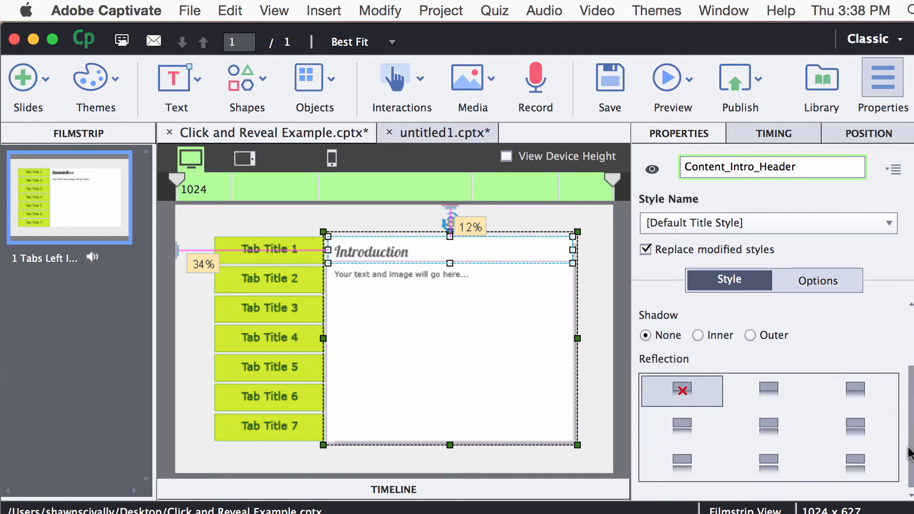
click(829, 284)
click(730, 284)
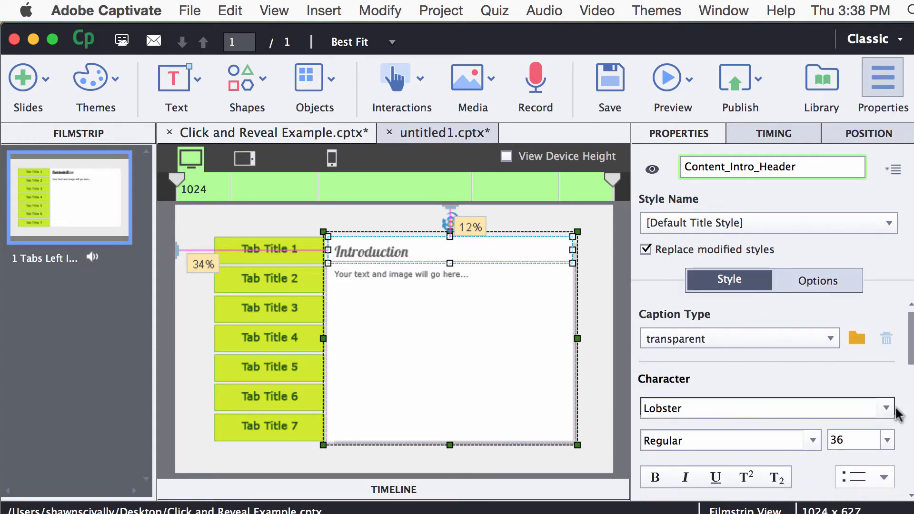
drag(910, 352, 910, 371)
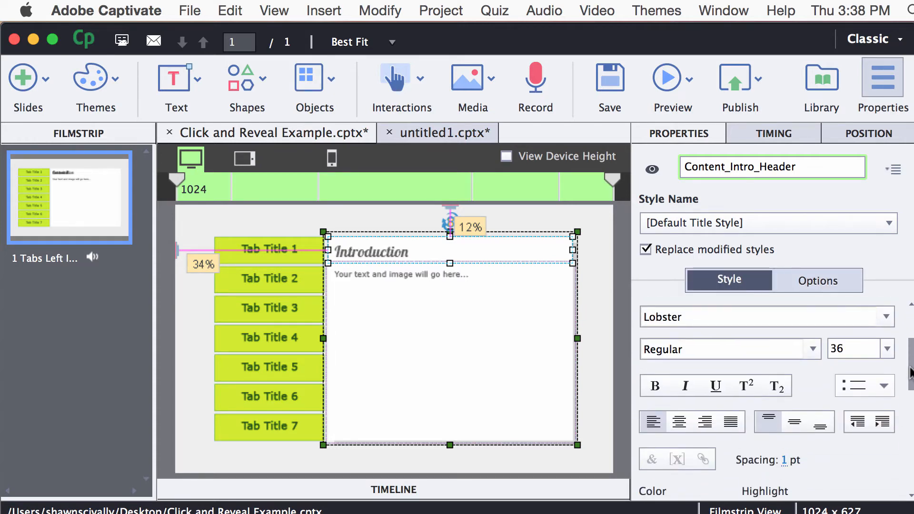
click(887, 349)
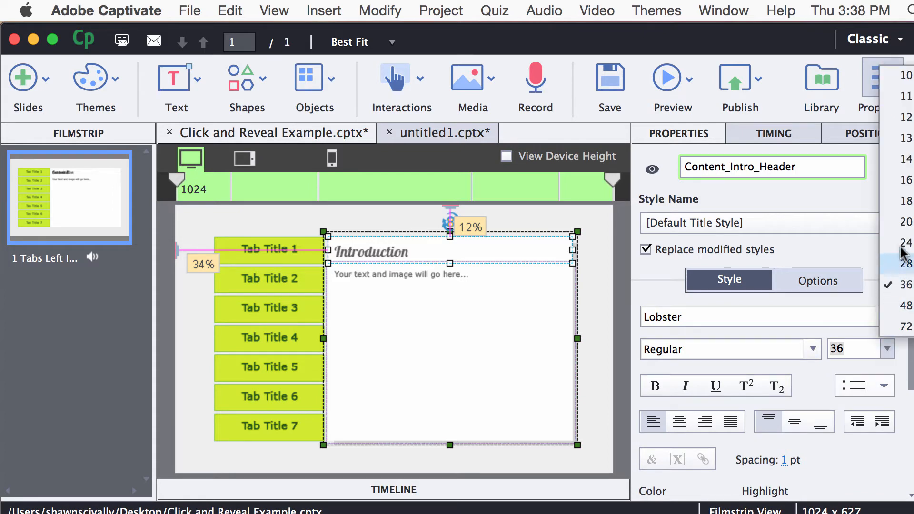
click(904, 221)
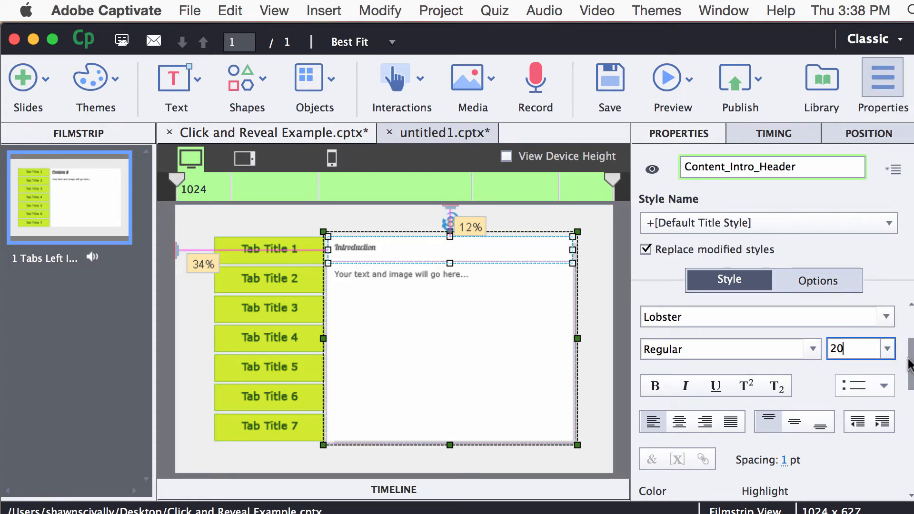
Step: Color the Introduction header text blue and center it horizontally
scroll(909, 364, down, 3)
click(670, 448)
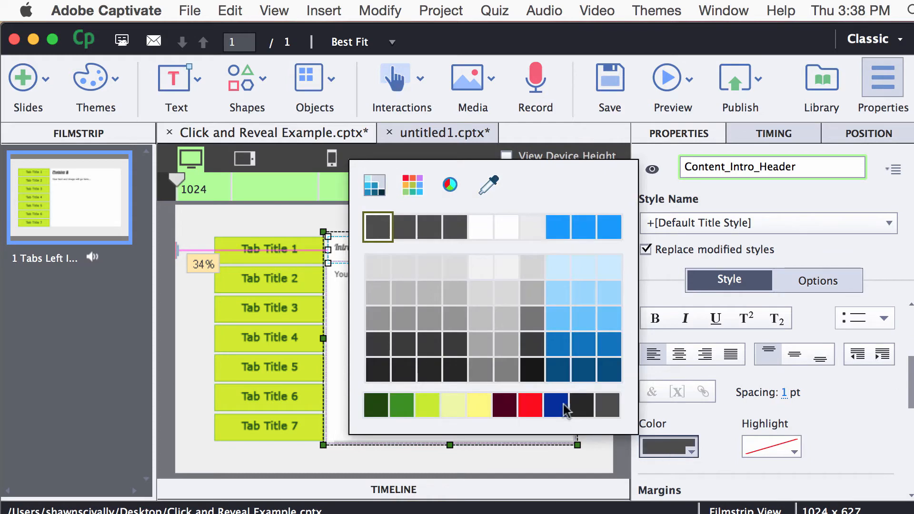
click(558, 344)
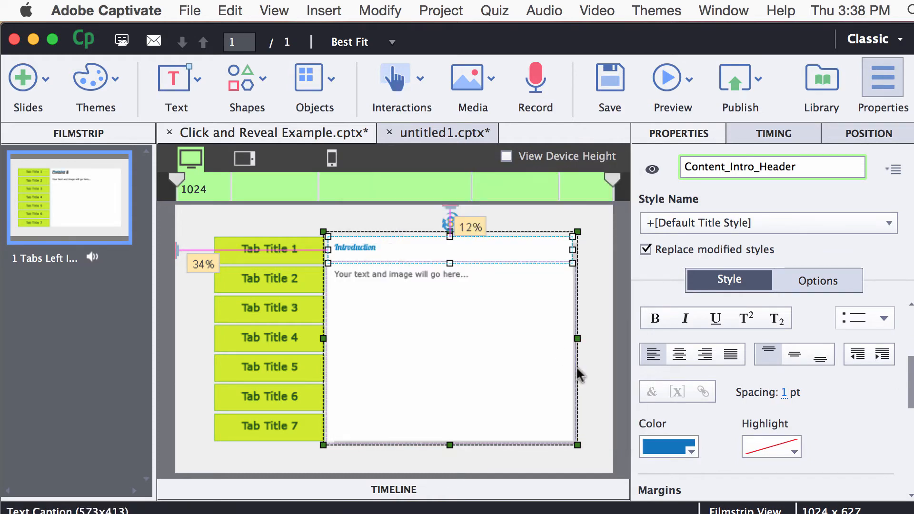
scroll(910, 391, down, 2)
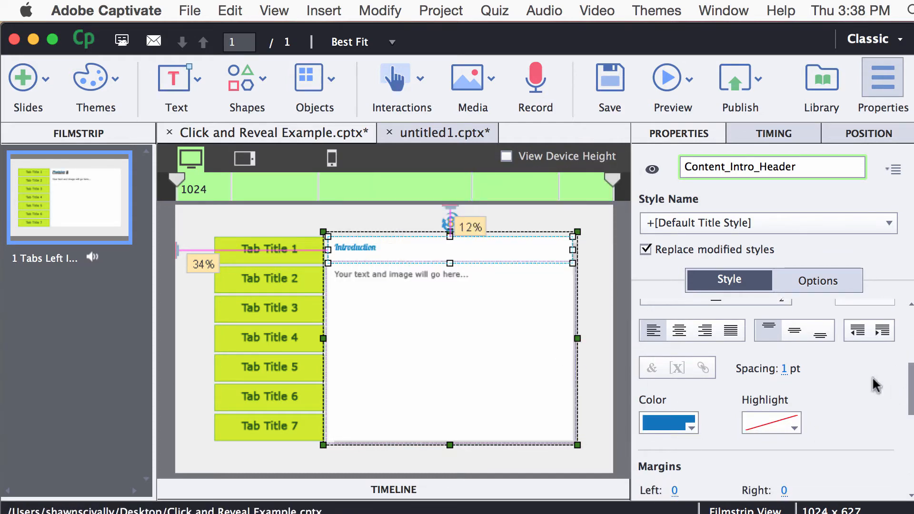
click(679, 329)
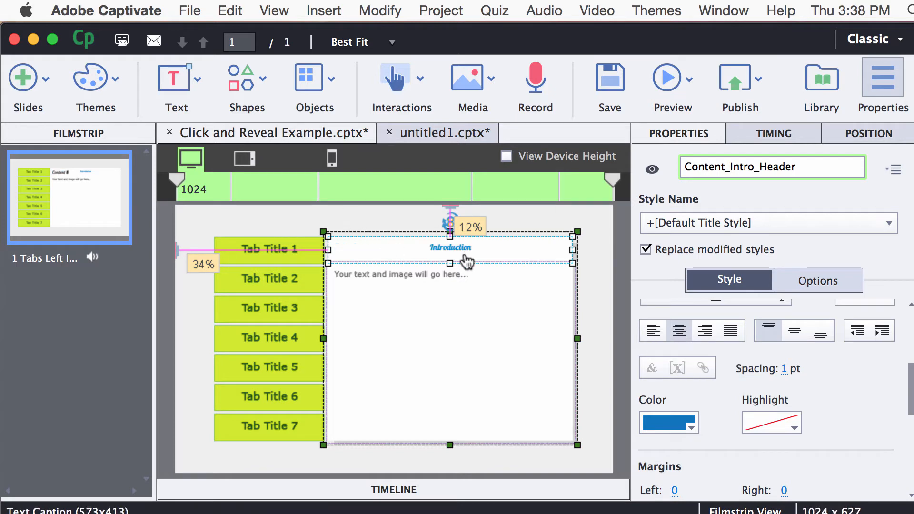
Step: Save the Introduction header's changes to its existing Default Title Style and check the style of the body text caption
drag(910, 395, 910, 429)
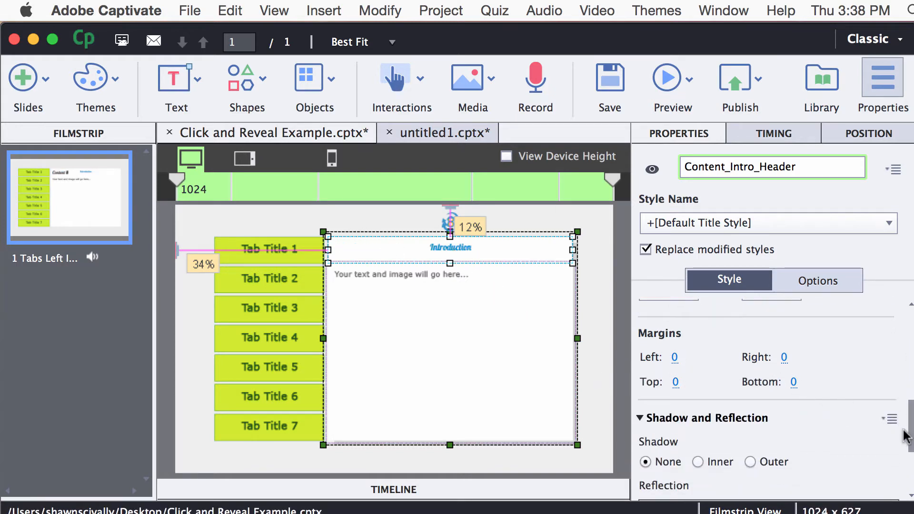
drag(910, 428, 910, 335)
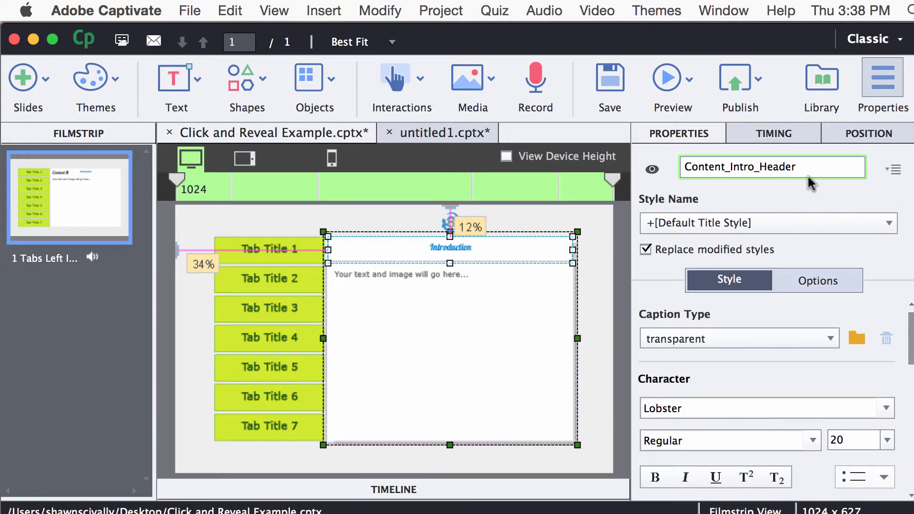
click(892, 169)
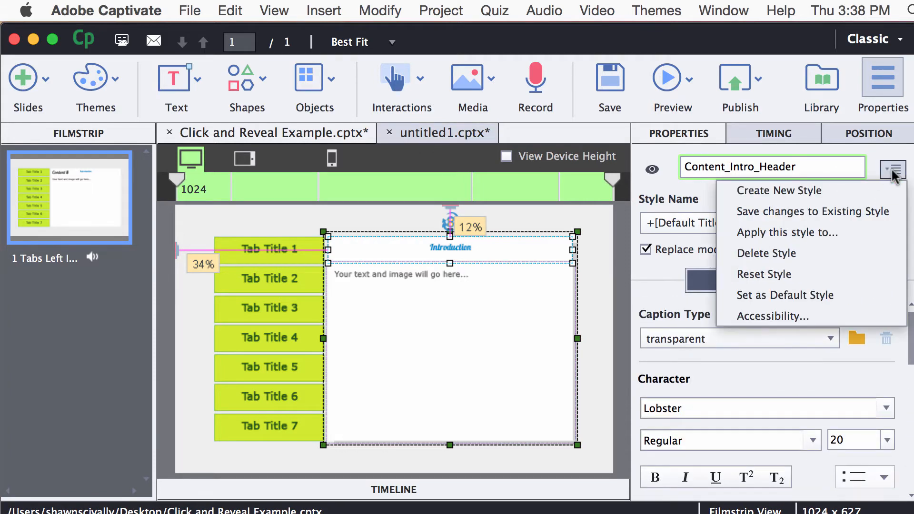
click(810, 211)
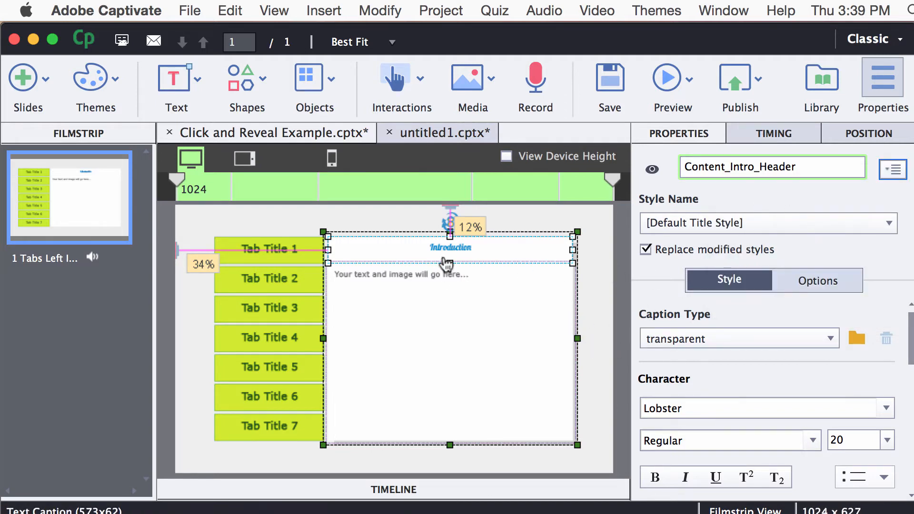
click(403, 284)
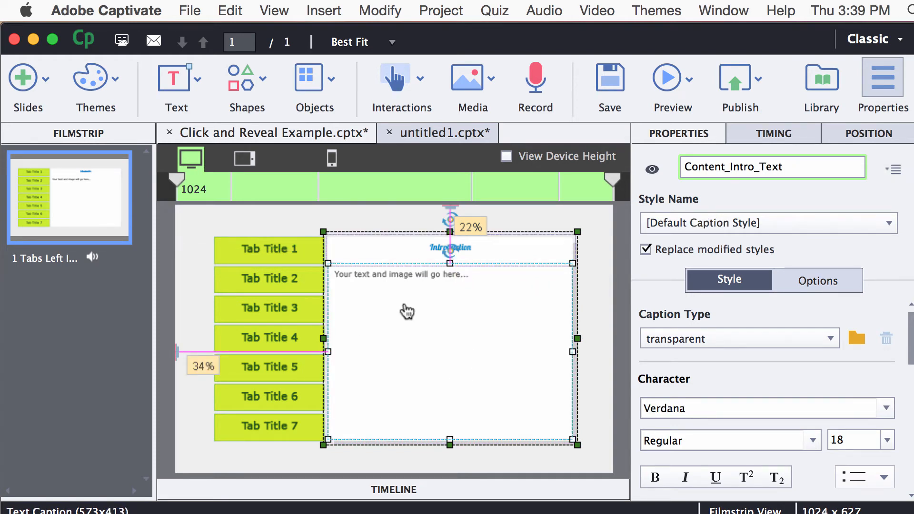
click(619, 383)
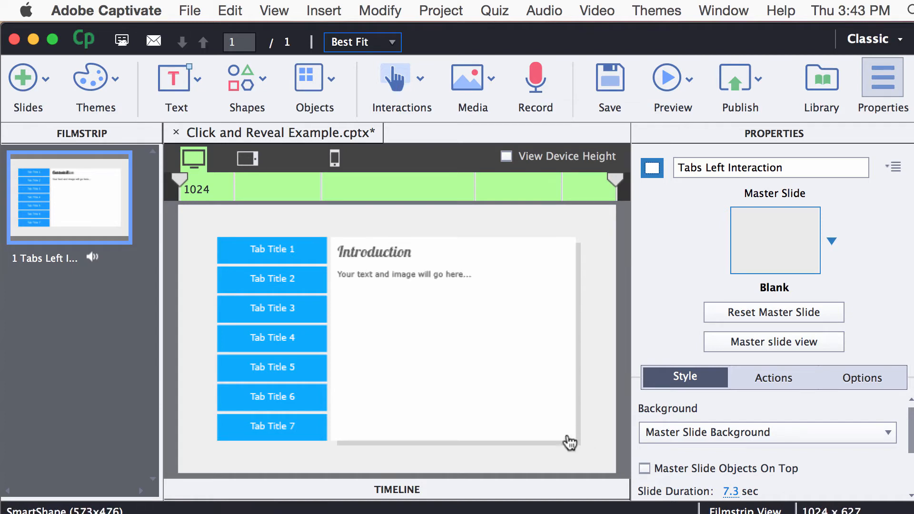
Step: Zoom the stage to 25 and move the Tab Title 7 and Tab Title 6 buttons off the slide's right side
click(356, 46)
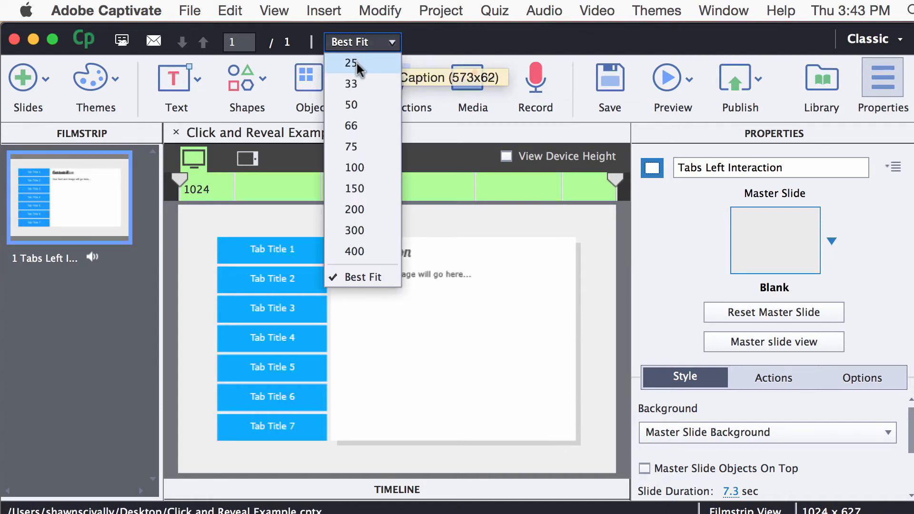
click(356, 60)
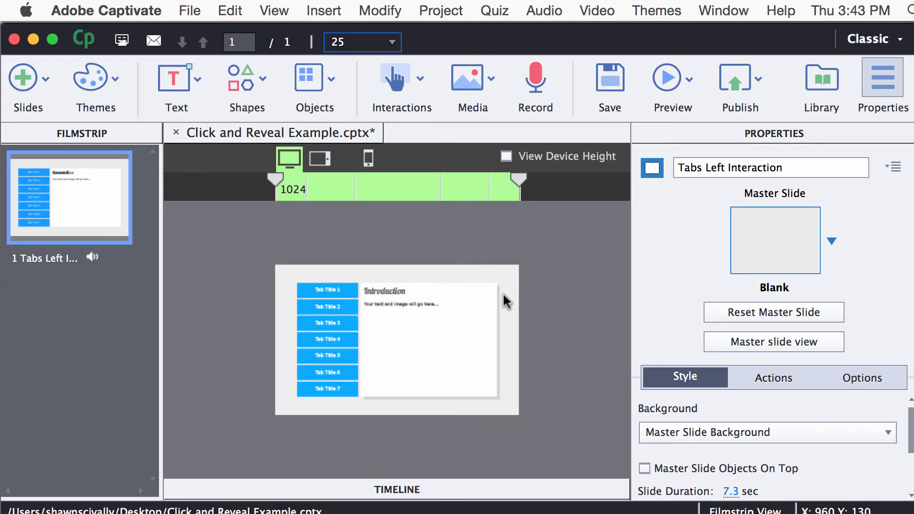
click(318, 391)
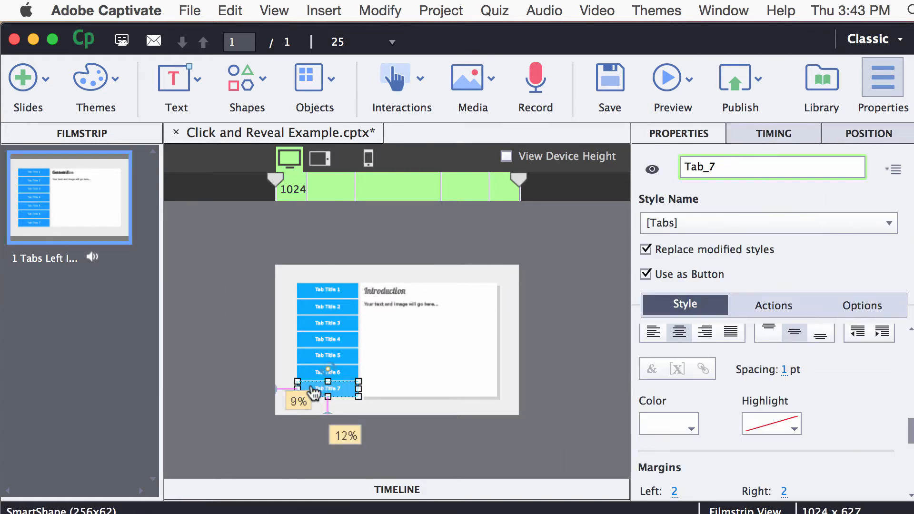
drag(316, 394, 554, 407)
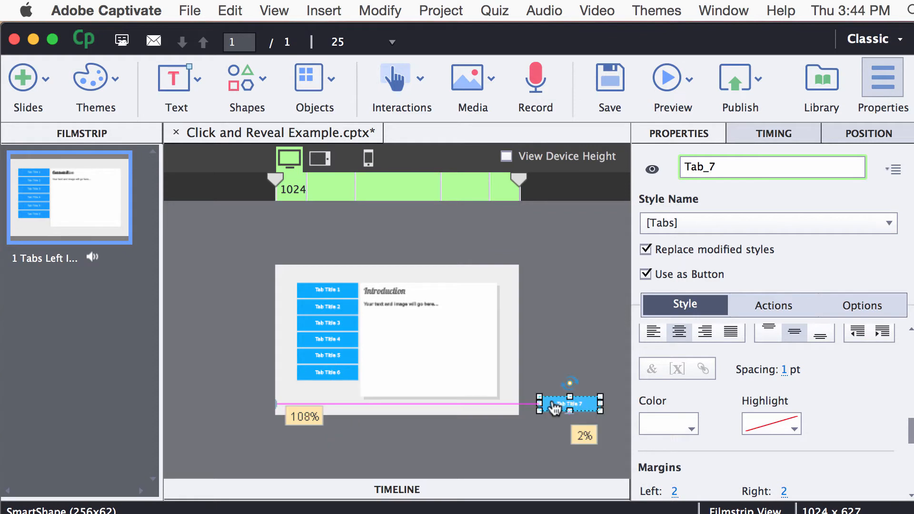
drag(305, 376, 550, 381)
click(546, 294)
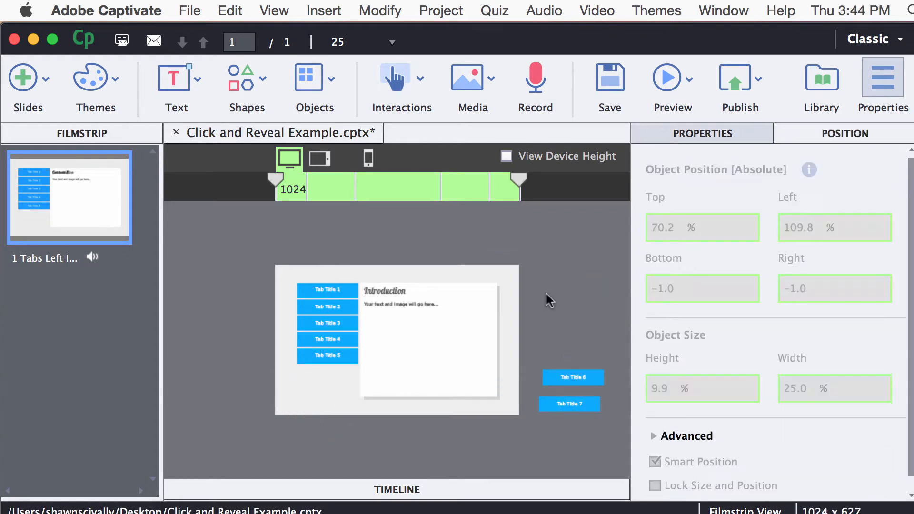
Step: Compare the tab layout in the tablet view, and apply the desktop position properties of the Tab Title 6 button to all views
click(329, 164)
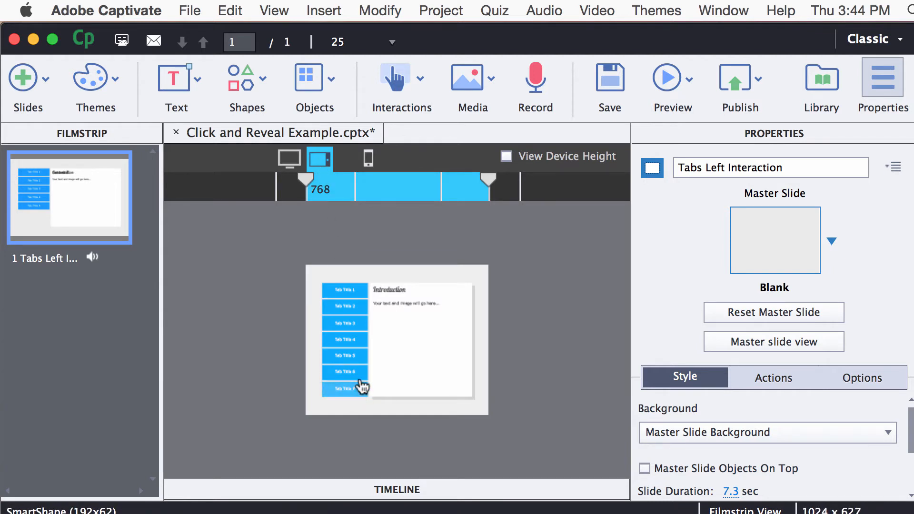
click(289, 162)
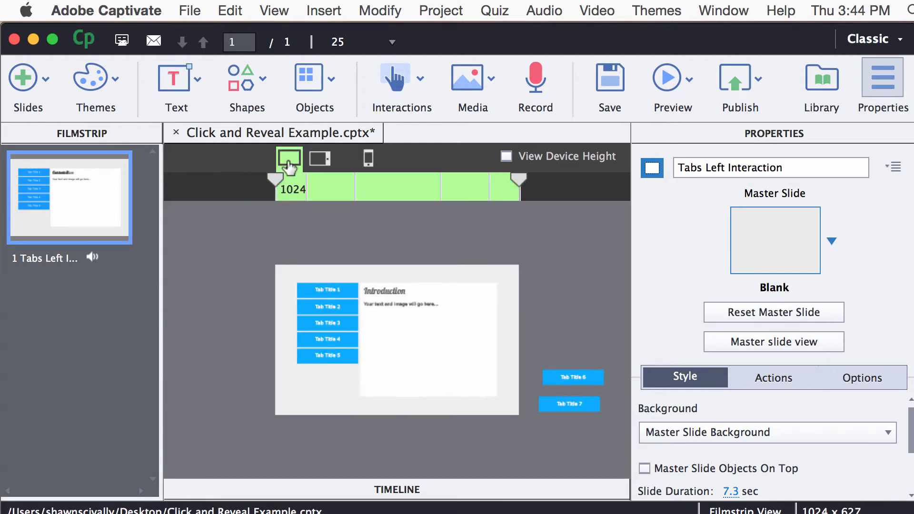
click(564, 381)
right_click(557, 381)
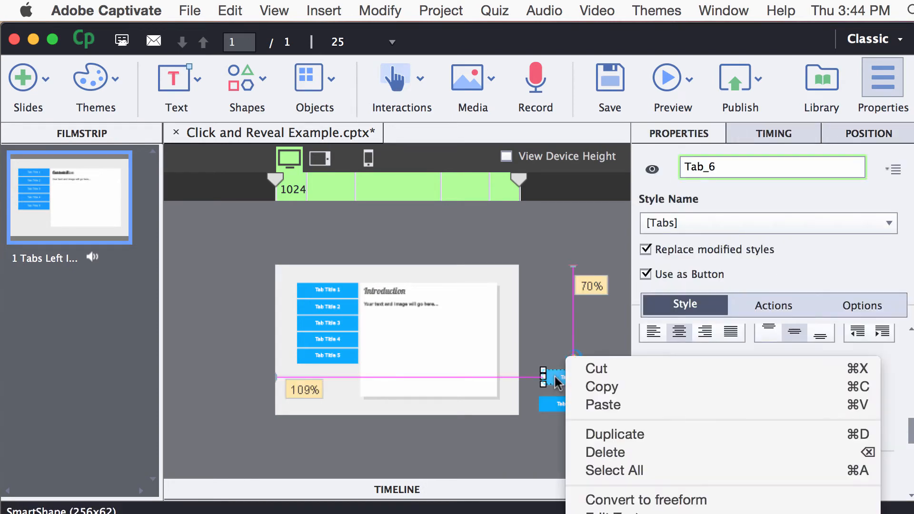
mouse_move(614, 512)
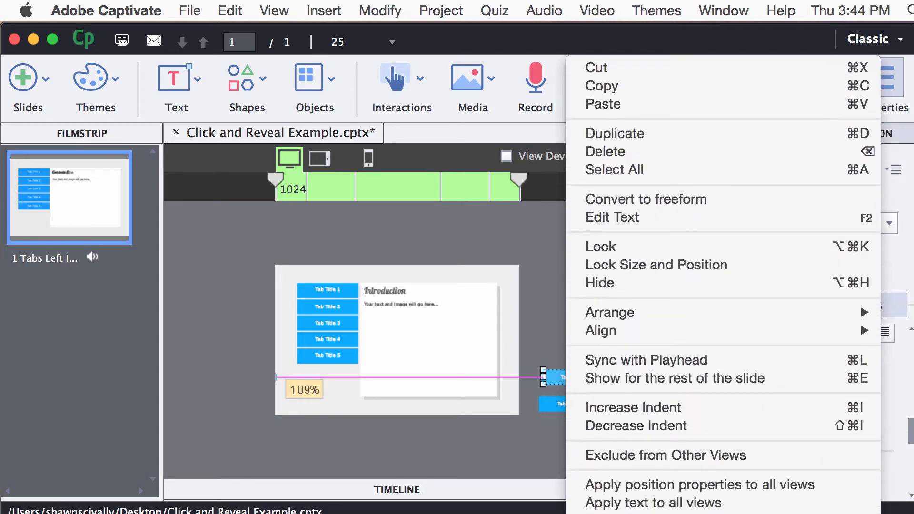
click(636, 485)
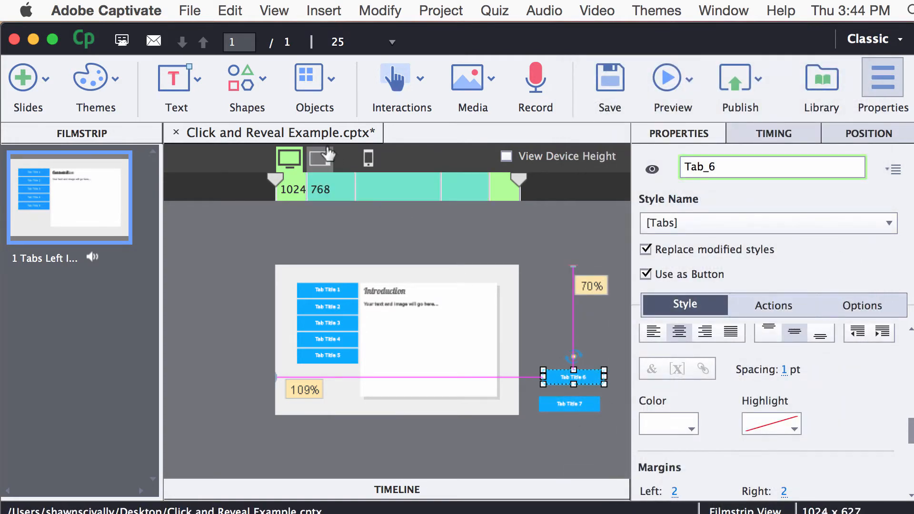
Step: Check the Tab Title 6 button's position in the tablet and phone views and return to the desktop view
click(328, 155)
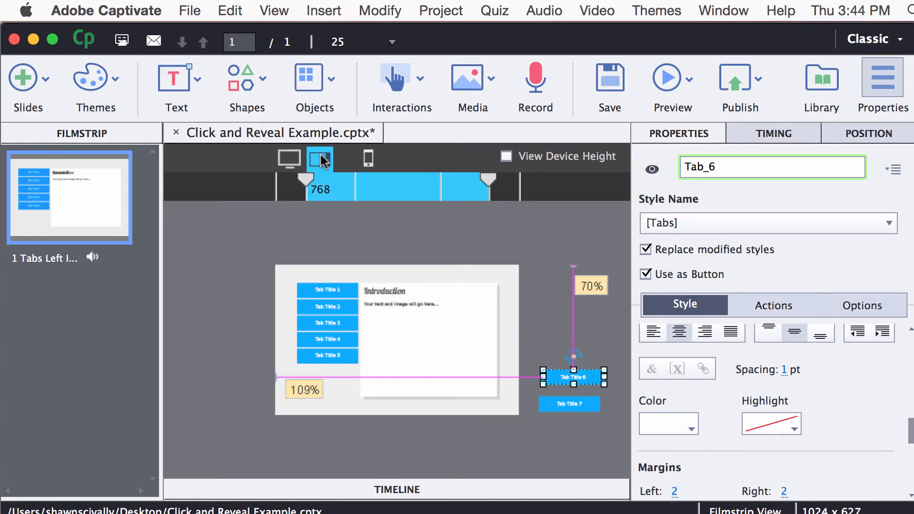
click(368, 158)
click(288, 158)
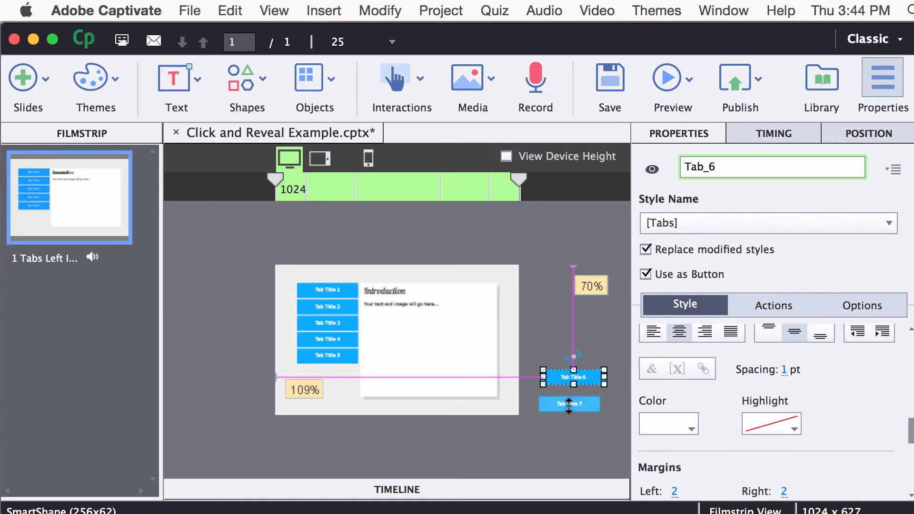
Step: Apply the desktop position properties of the Tab Title 7 button to all views
click(590, 405)
right_click(593, 405)
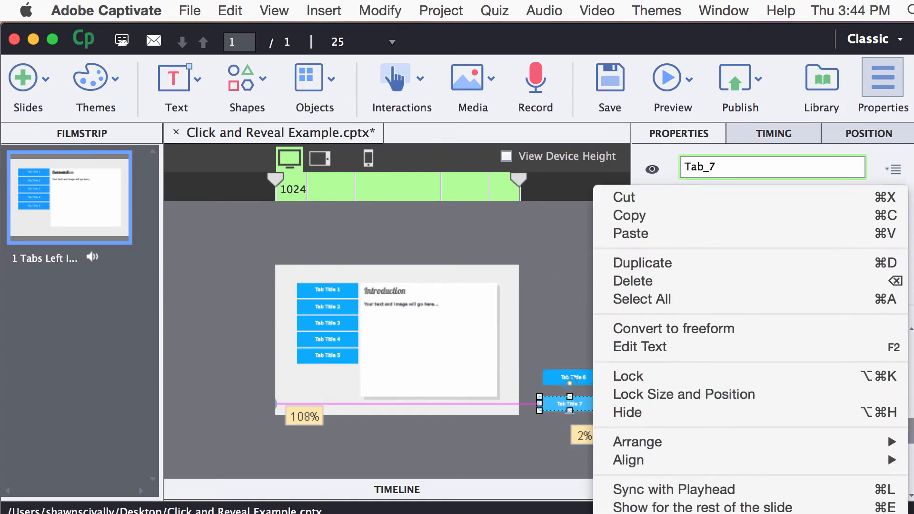
click(664, 483)
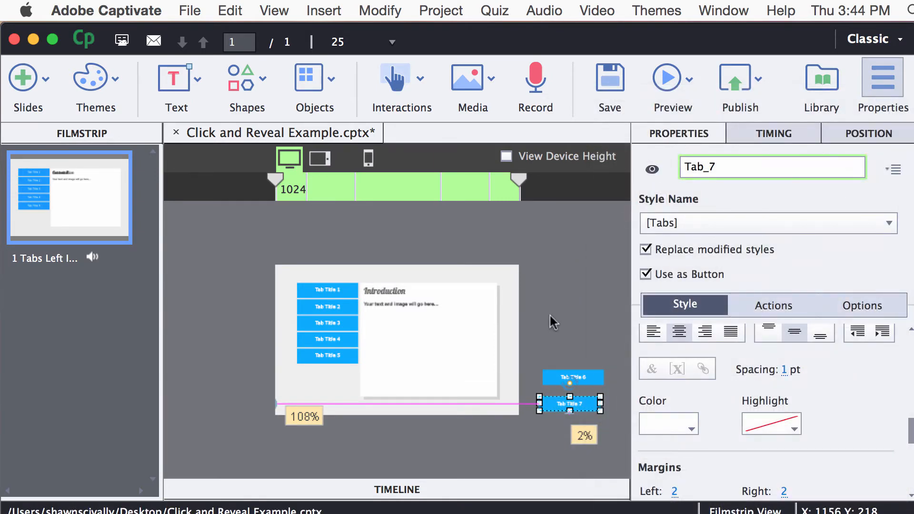
click(581, 419)
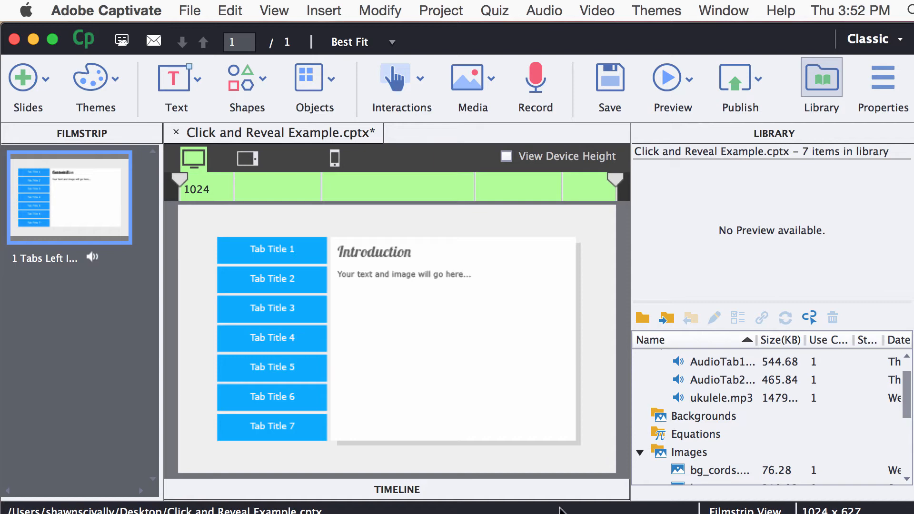
Step: Show the slide's timeline, look through its layers and expand the Content_Intro group
click(393, 487)
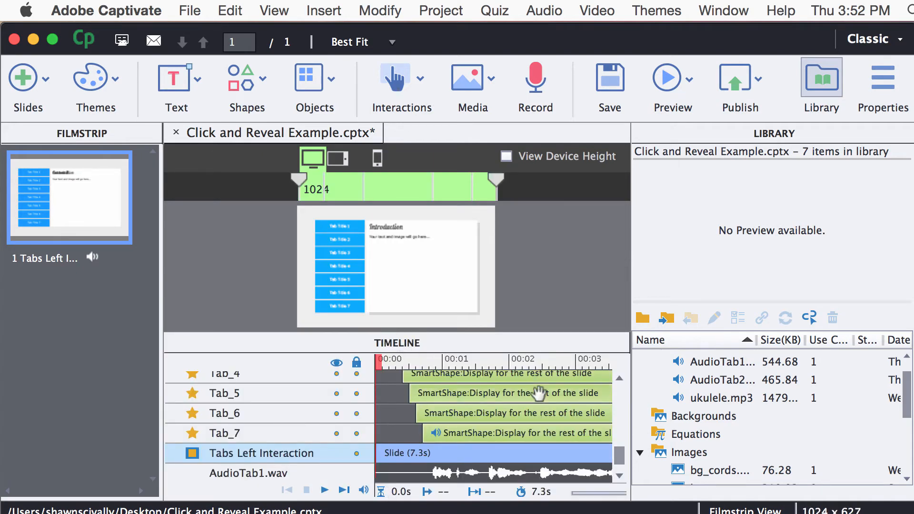
drag(619, 453, 620, 388)
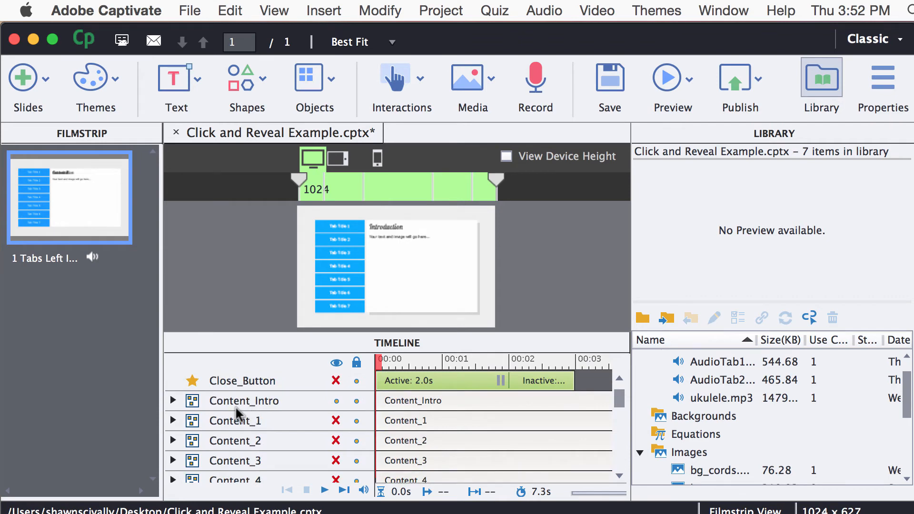
click(272, 402)
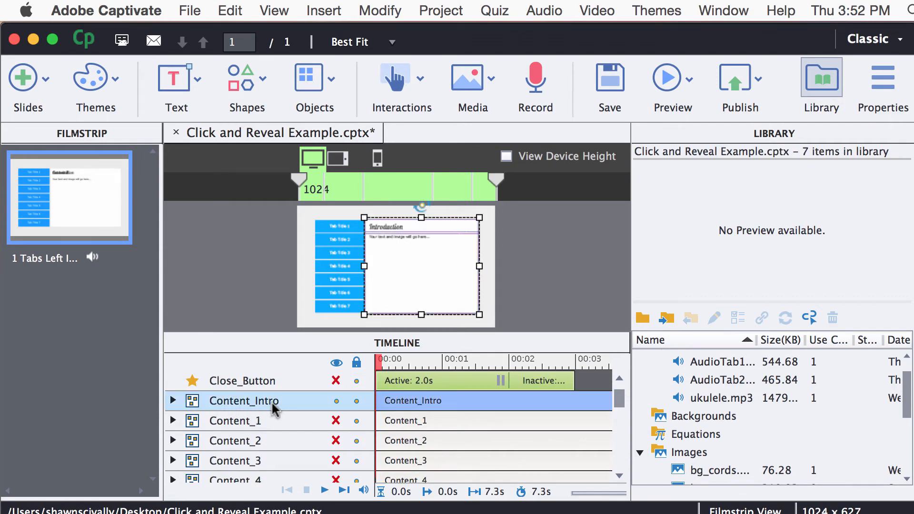
scroll(241, 423, down, 5)
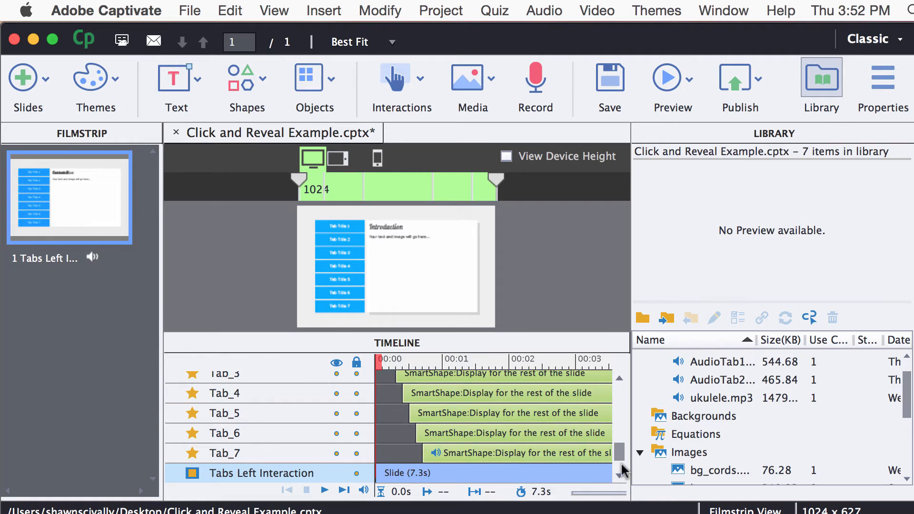
drag(621, 464, 620, 394)
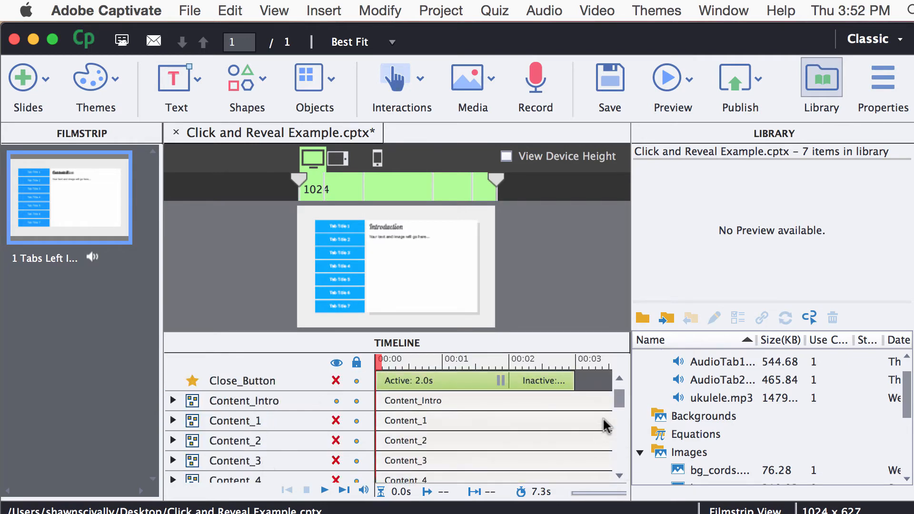
mouse_move(618, 395)
mouse_down()
mouse_move(618, 414)
mouse_move(618, 394)
mouse_up()
click(173, 401)
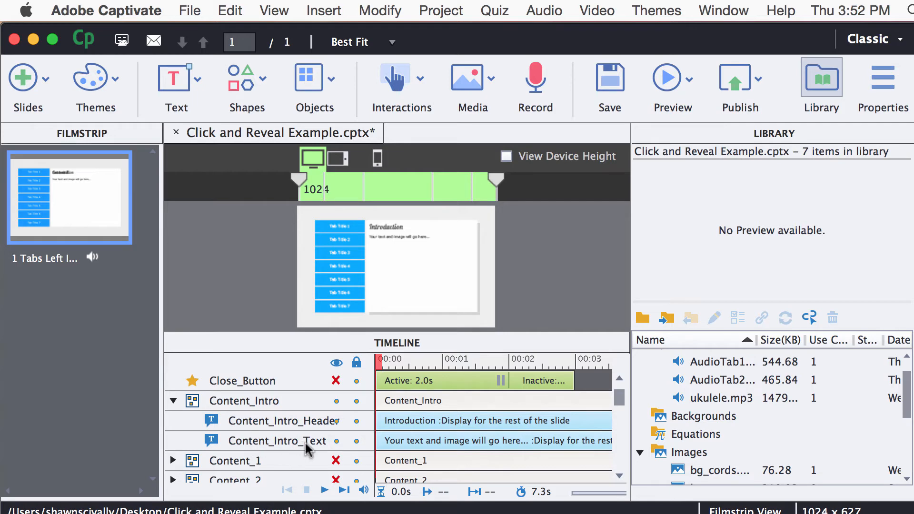
Step: Hide and reshow the header and text captions of the Content_Intro group one at a time to identify them on the slide
click(336, 421)
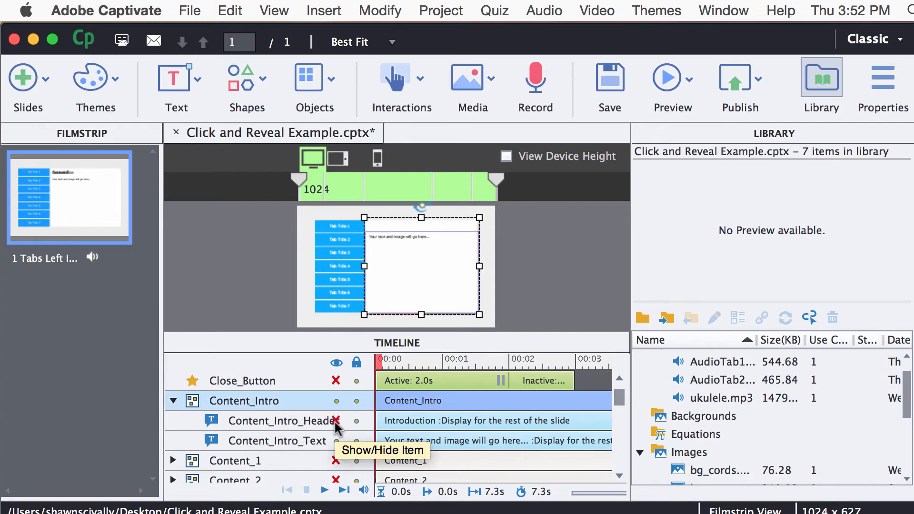
click(336, 422)
click(335, 442)
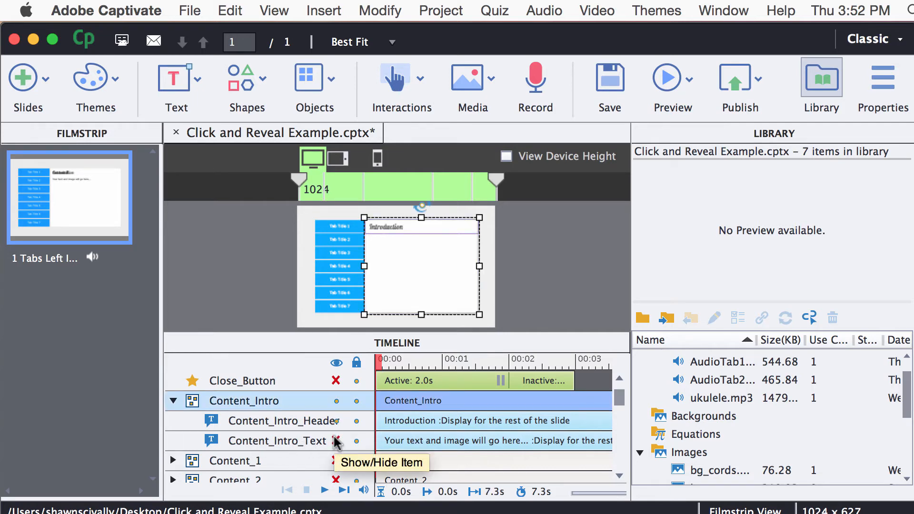
click(335, 441)
click(336, 420)
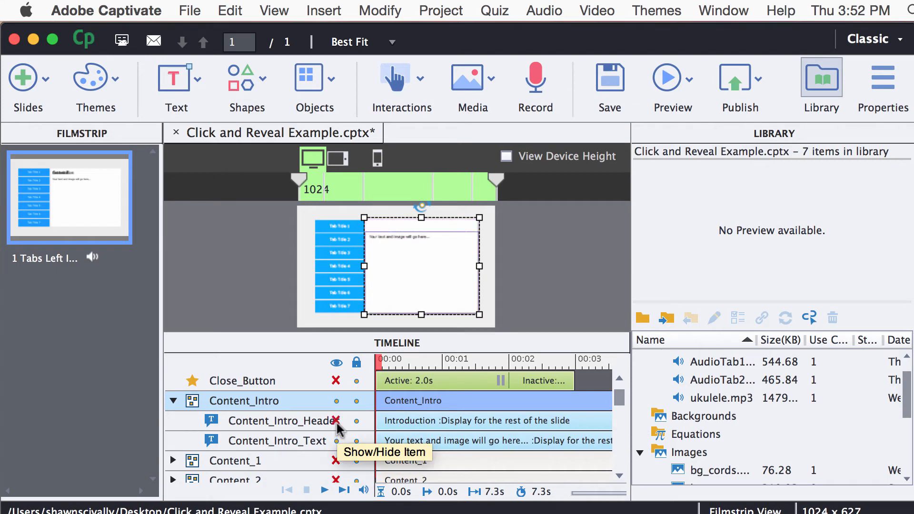
click(336, 421)
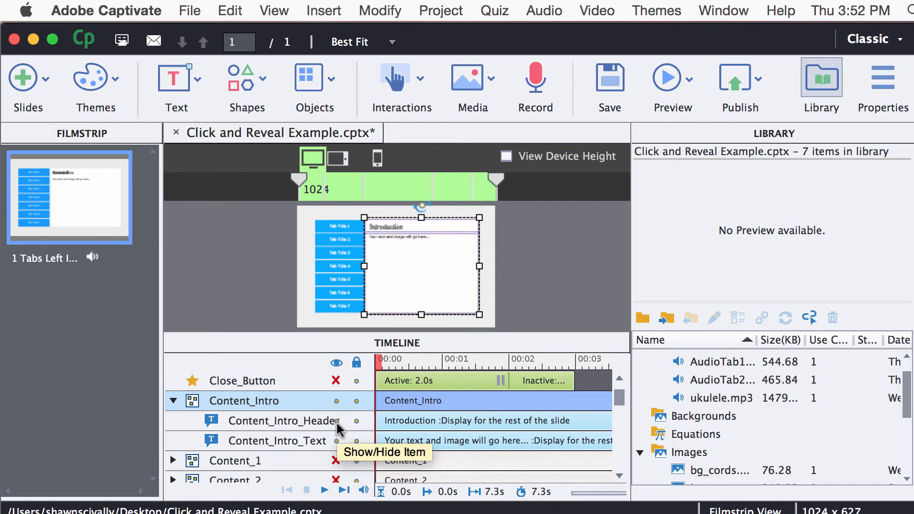
Step: Edit the introduction caption's header to read "Introduction Updated" and show where its body text is edited, leaving that text as is
click(388, 227)
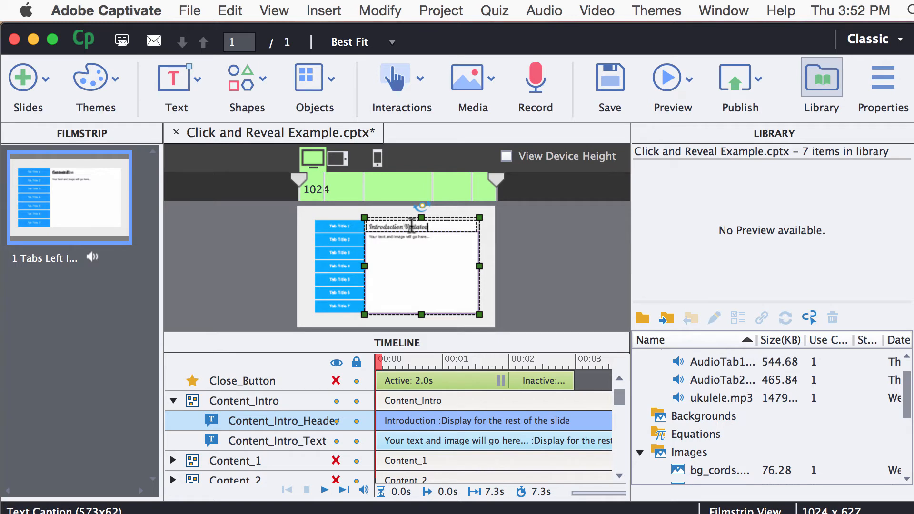
click(412, 238)
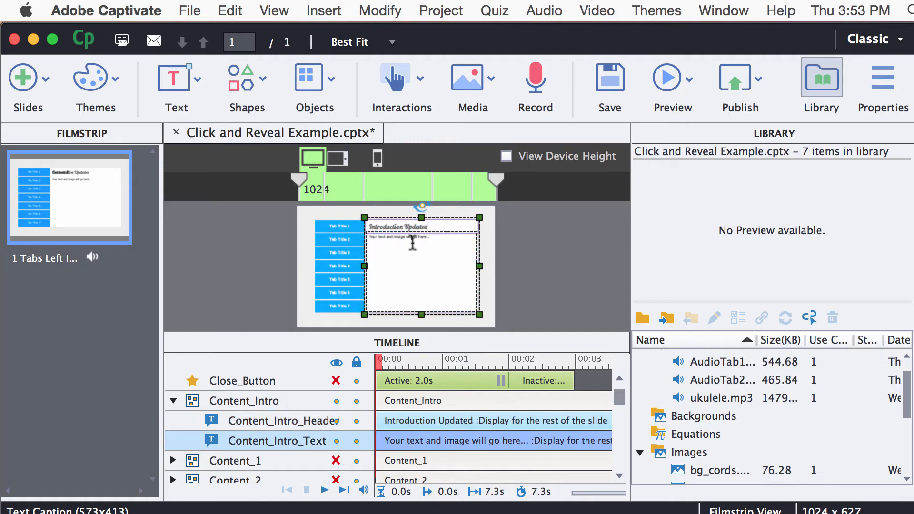
drag(424, 238, 355, 233)
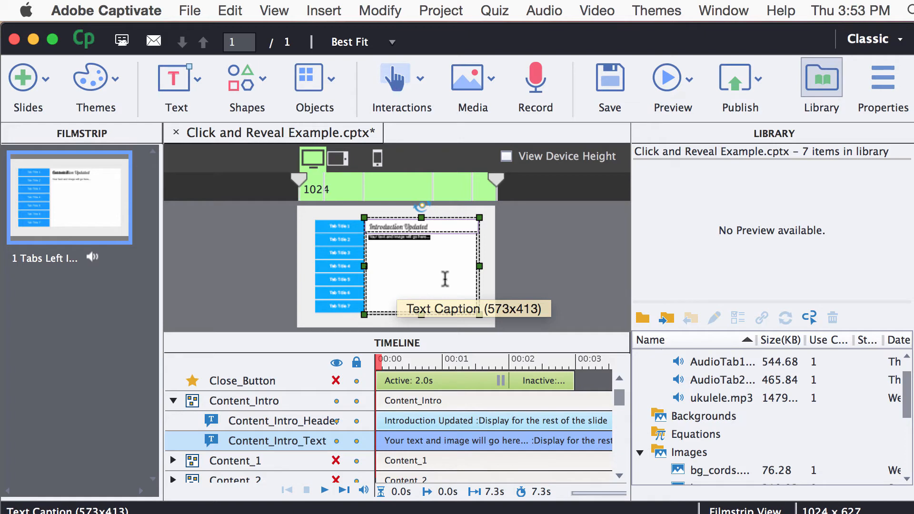
click(537, 259)
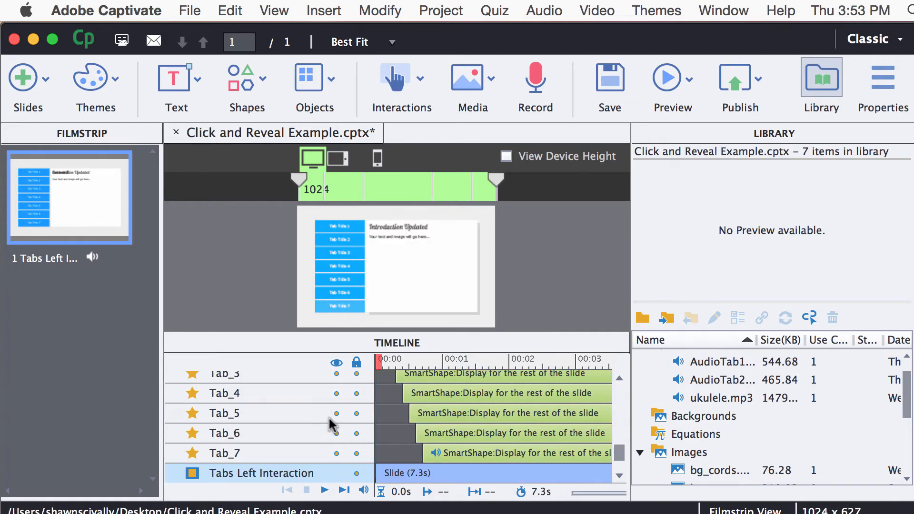
Step: Collapse and hide the Content_Intro group, show the Content_1 group and select its body text on the slide
drag(618, 455, 620, 382)
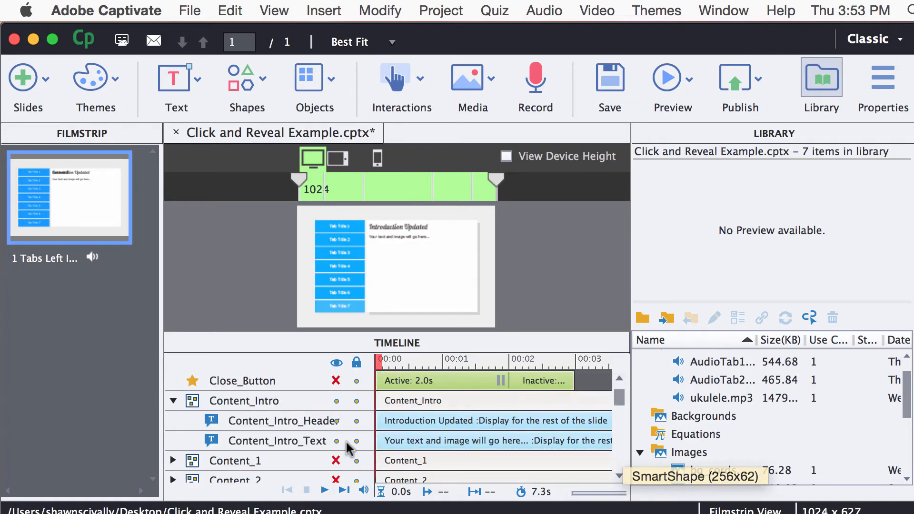
click(173, 401)
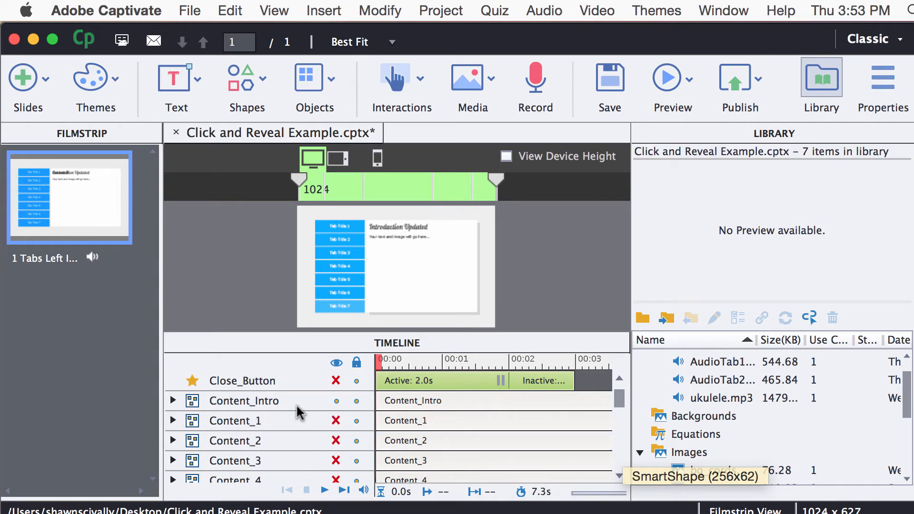
click(336, 401)
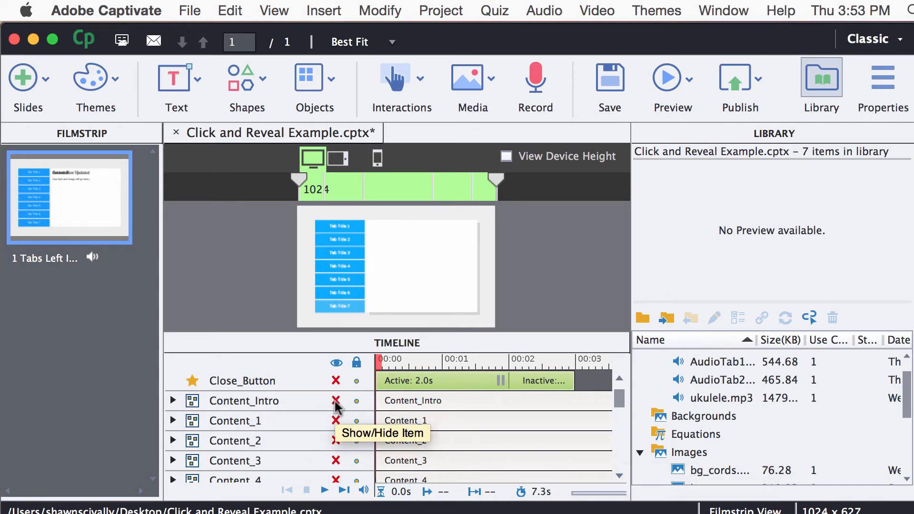
click(336, 421)
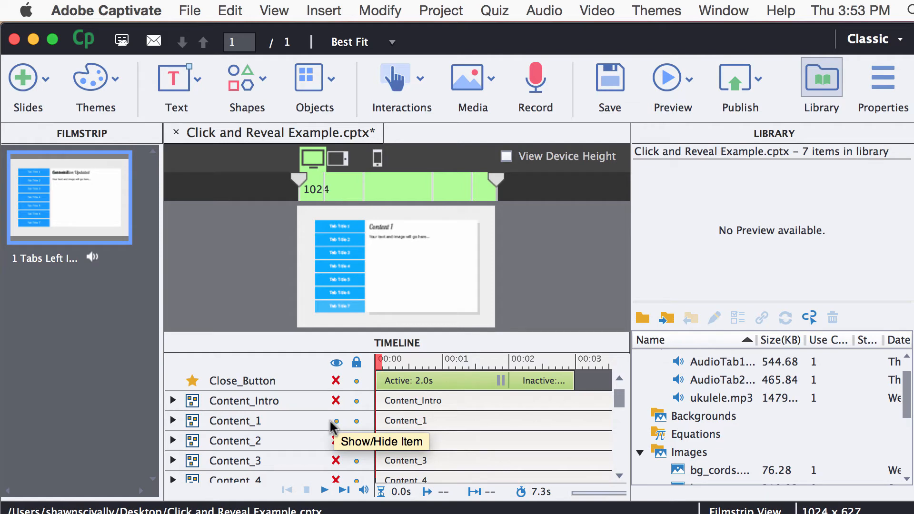
click(384, 238)
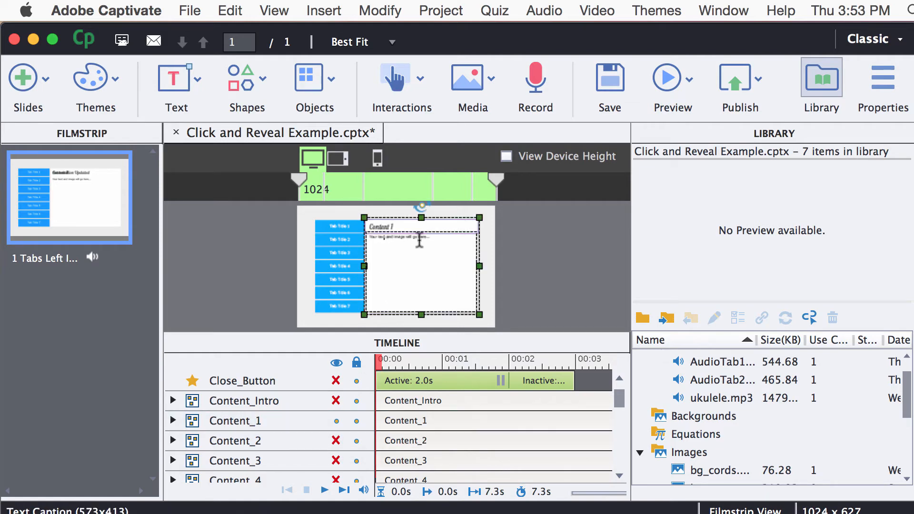
drag(418, 238, 375, 238)
Step: Check Content_2 and Content_3 by showing and hiding each in turn, and return to only Content_1 shown
click(336, 421)
click(336, 441)
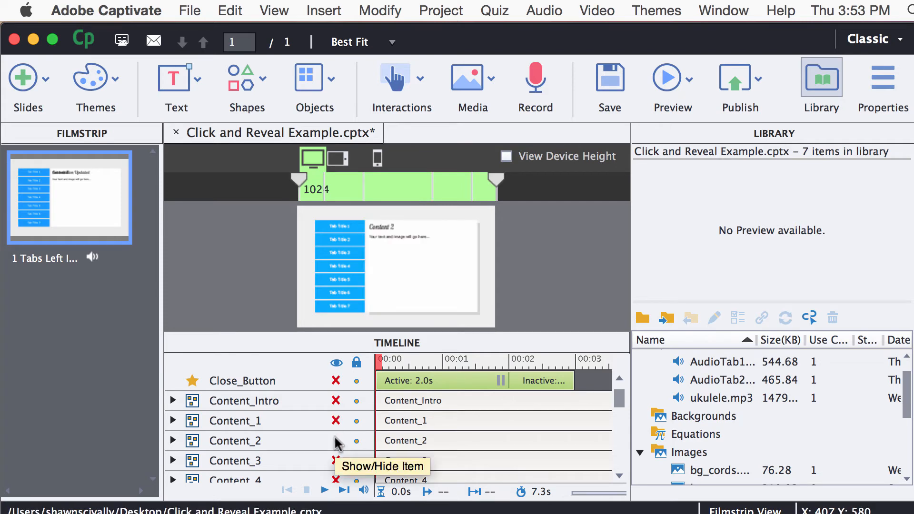
click(336, 441)
click(336, 461)
click(336, 461)
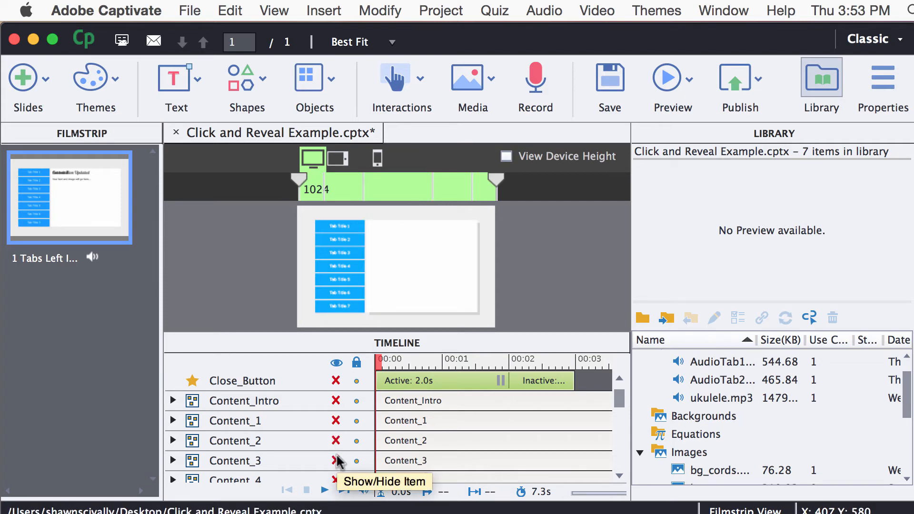
click(336, 420)
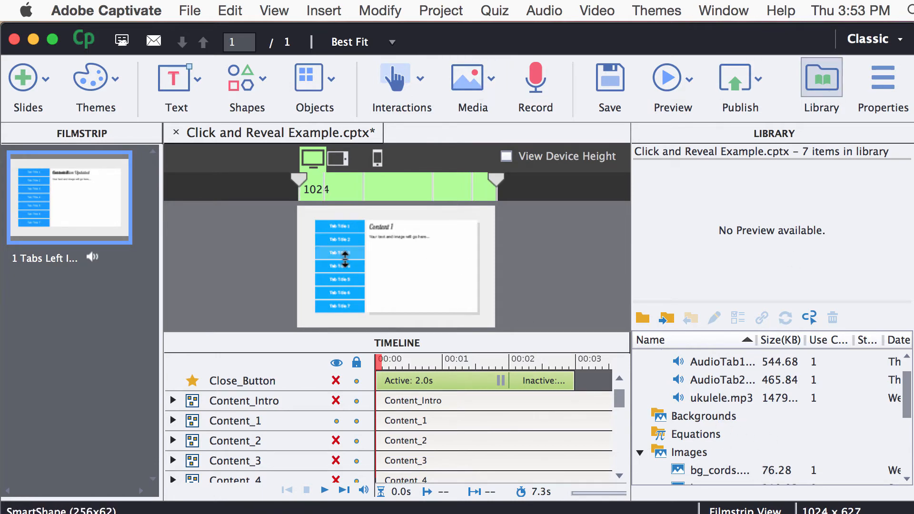
Step: Insert the image courtney_good.png from the conversationals folder onto the slide
click(481, 82)
click(501, 141)
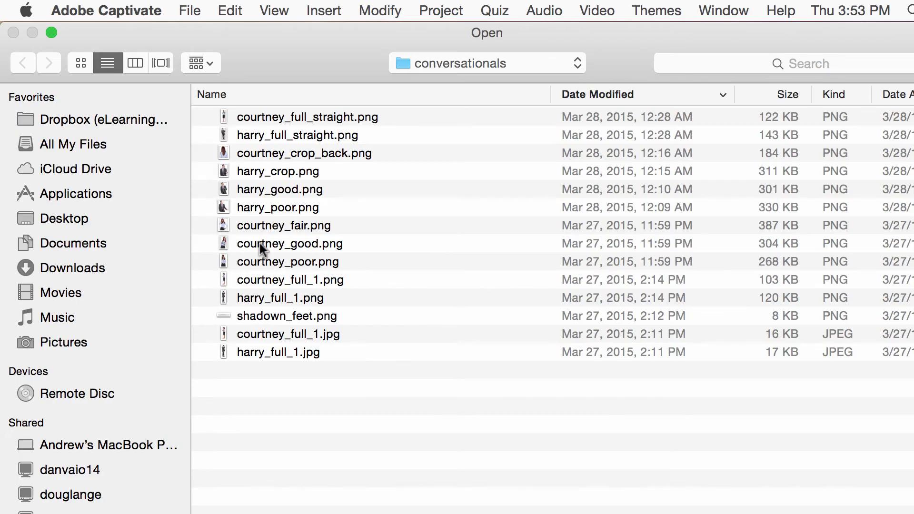
click(259, 243)
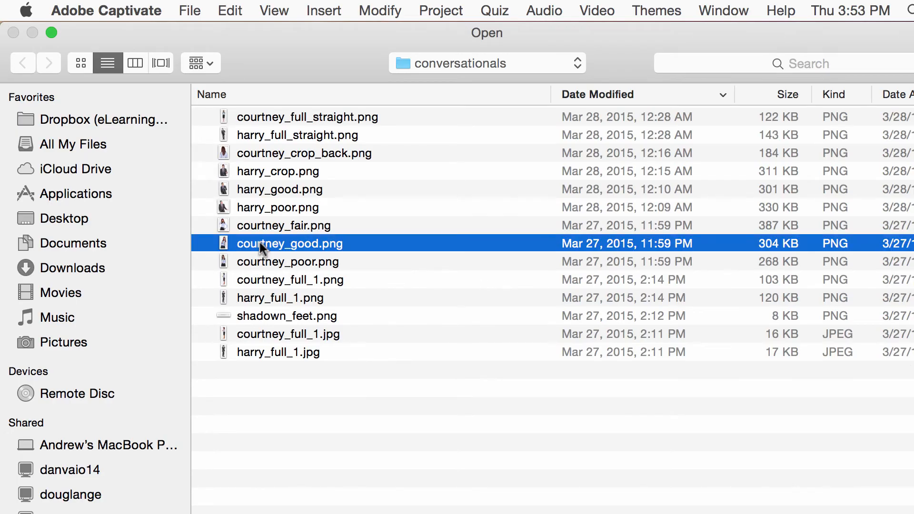
key(Return)
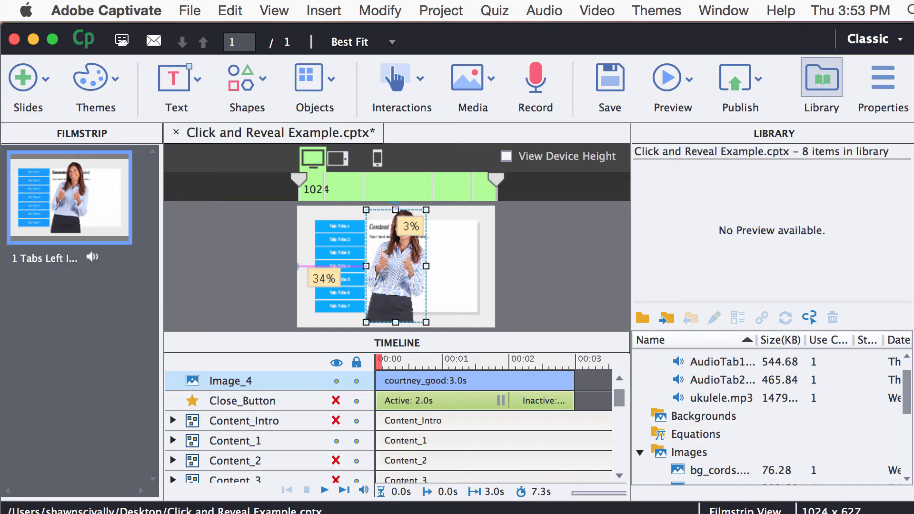
click(578, 270)
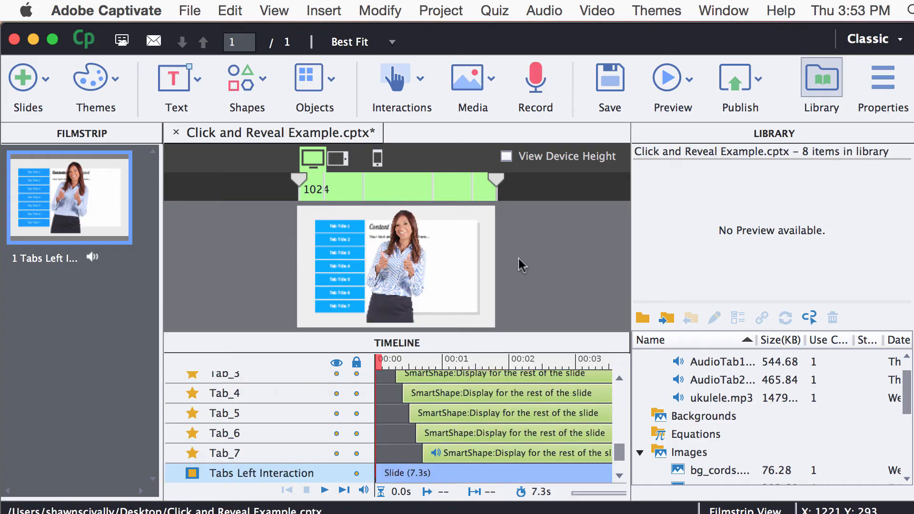
Step: Shrink the woman's image to about 219 x 412 and move it to the right side of the content area, about 67% from the left
click(404, 264)
drag(365, 210, 383, 243)
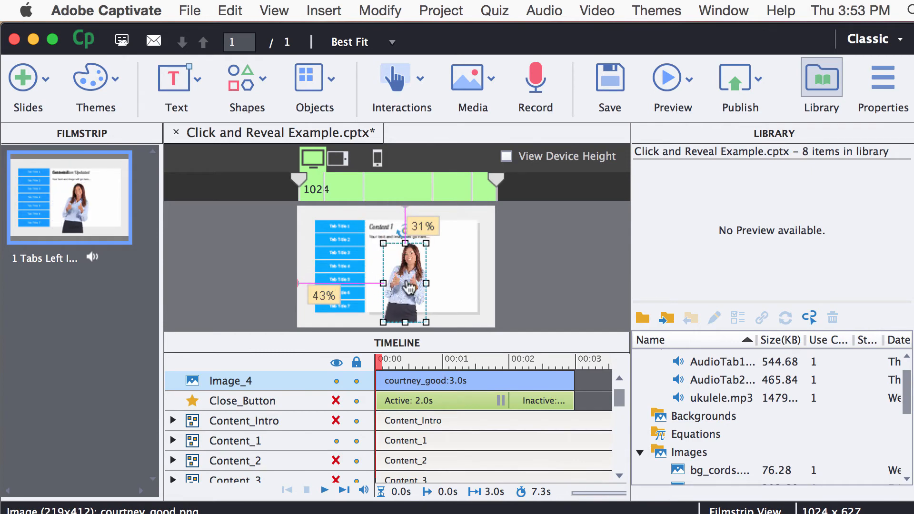
drag(415, 288, 451, 276)
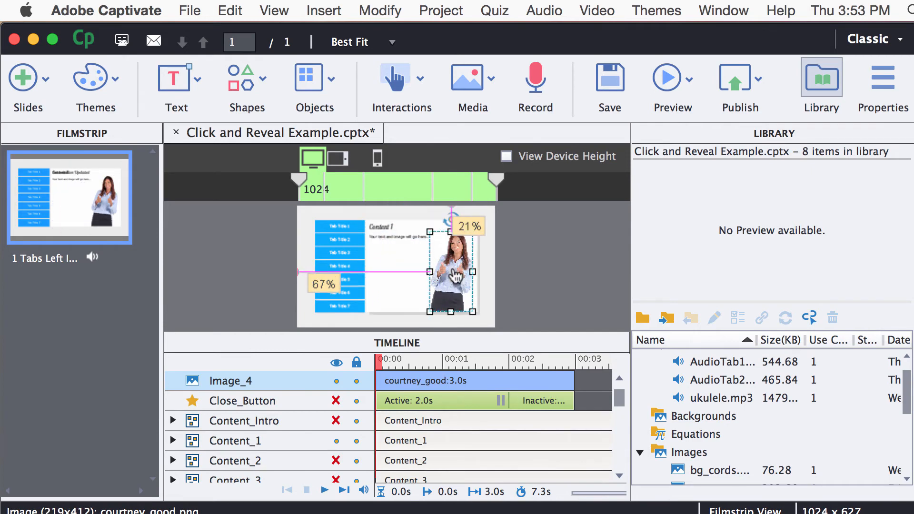
Step: Anchor the woman's image by its bottom position in percent and set that position to 12%
click(884, 89)
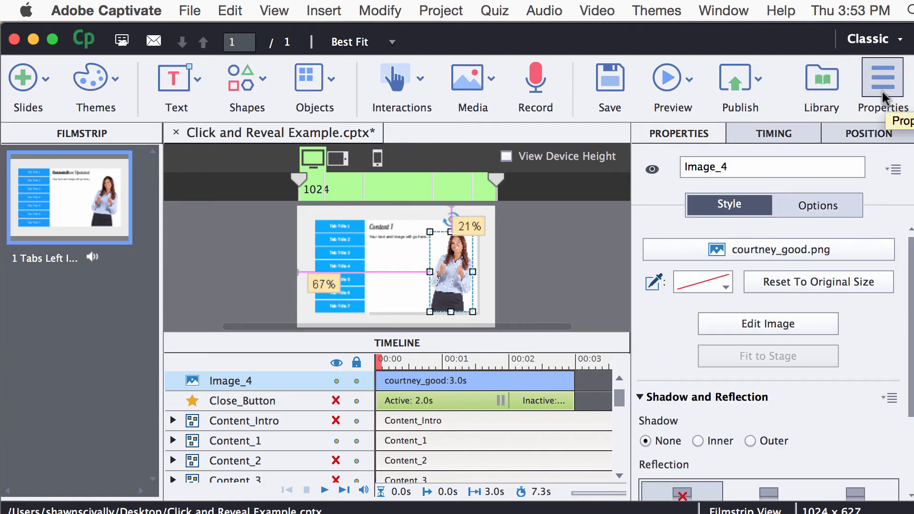
click(859, 135)
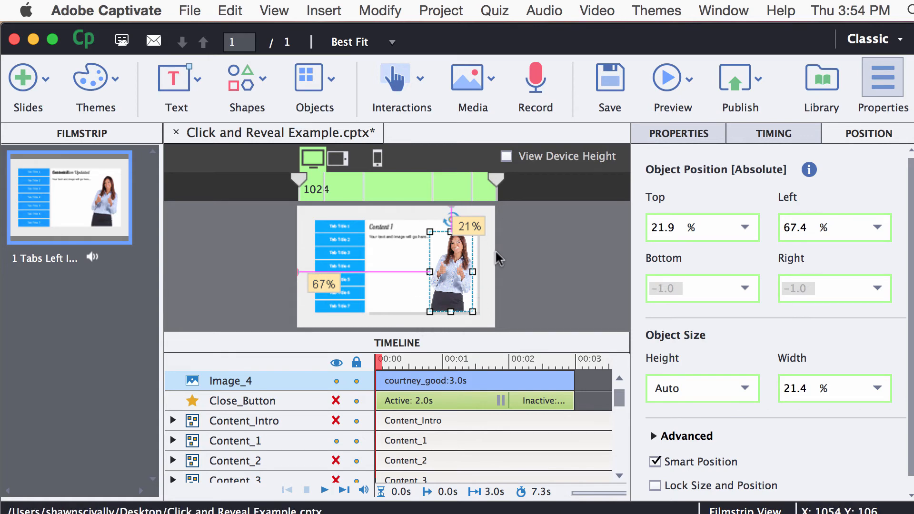
click(744, 289)
click(717, 318)
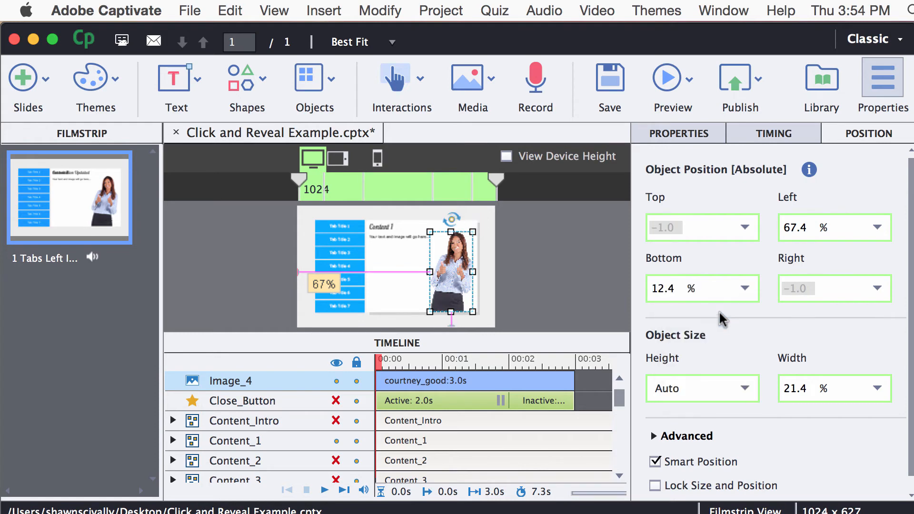
text(12)
Step: Anchor the woman's image by its right position in percent and set that position to 9%
click(878, 289)
click(836, 325)
double_click(795, 289)
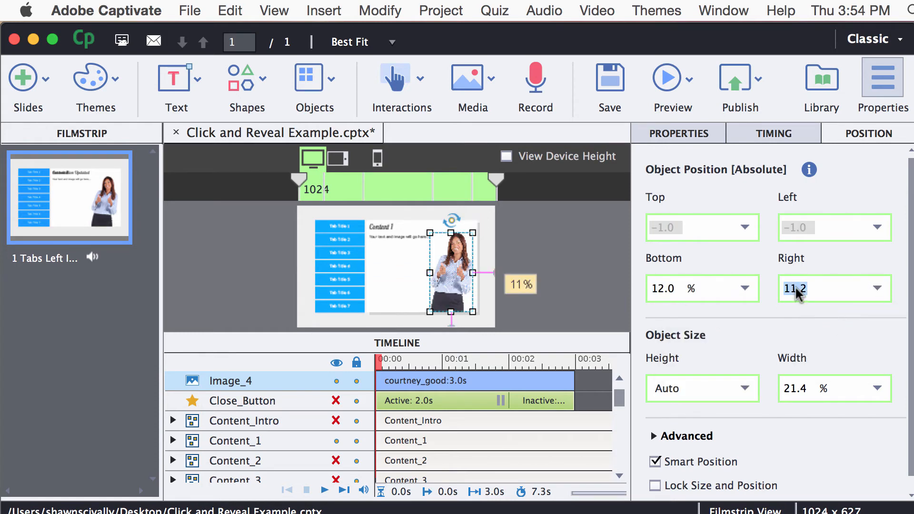
text(9)
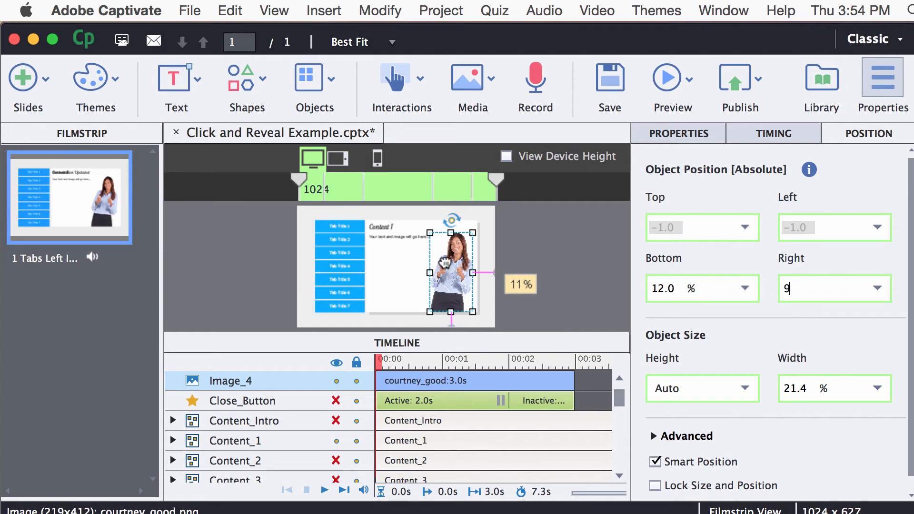
key(Return)
click(418, 266)
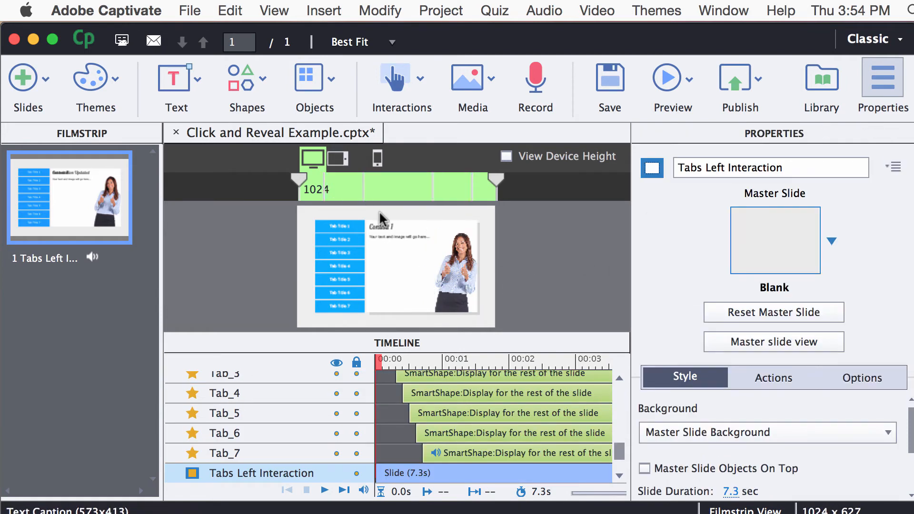
Step: Compare how the slide and the woman's image look in the desktop and tablet layouts
click(338, 163)
click(312, 158)
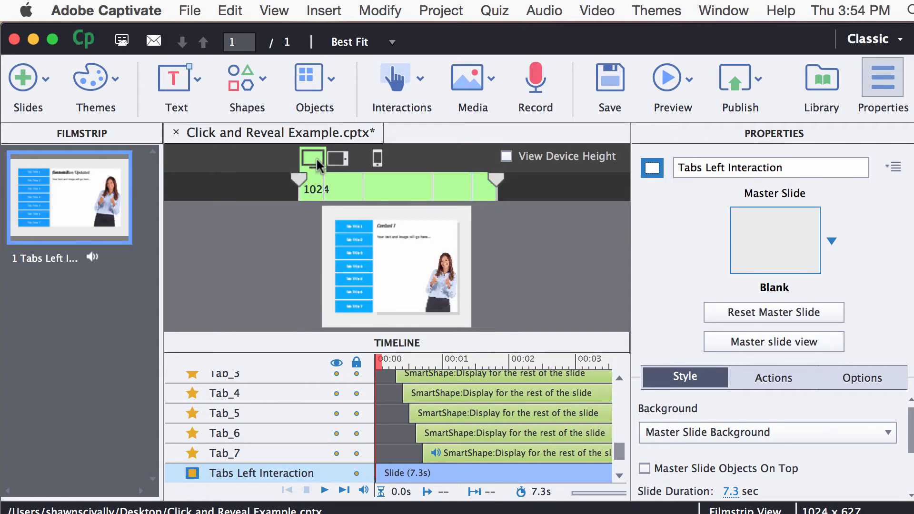
click(338, 161)
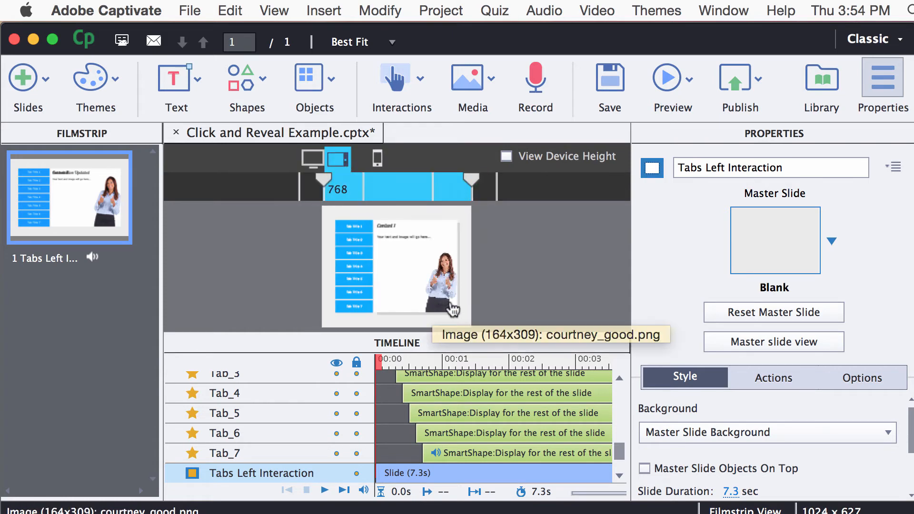
click(310, 160)
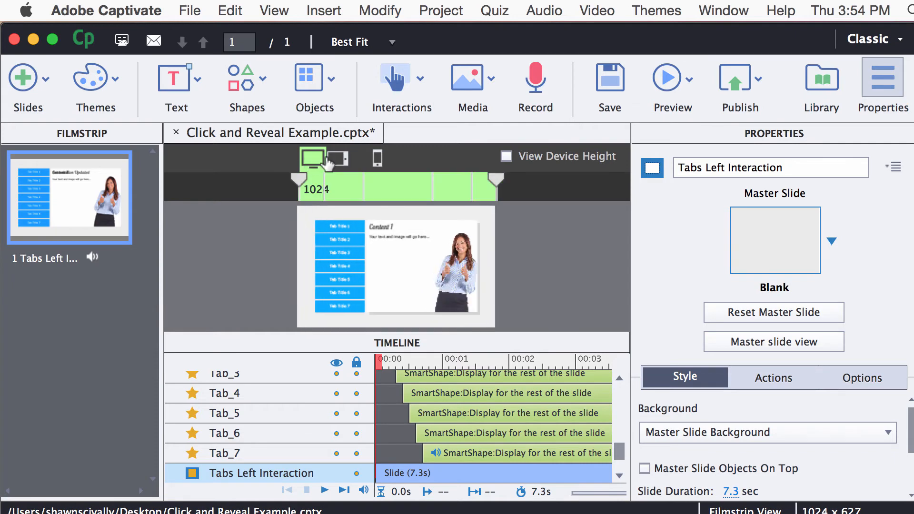
click(342, 159)
click(317, 164)
click(337, 159)
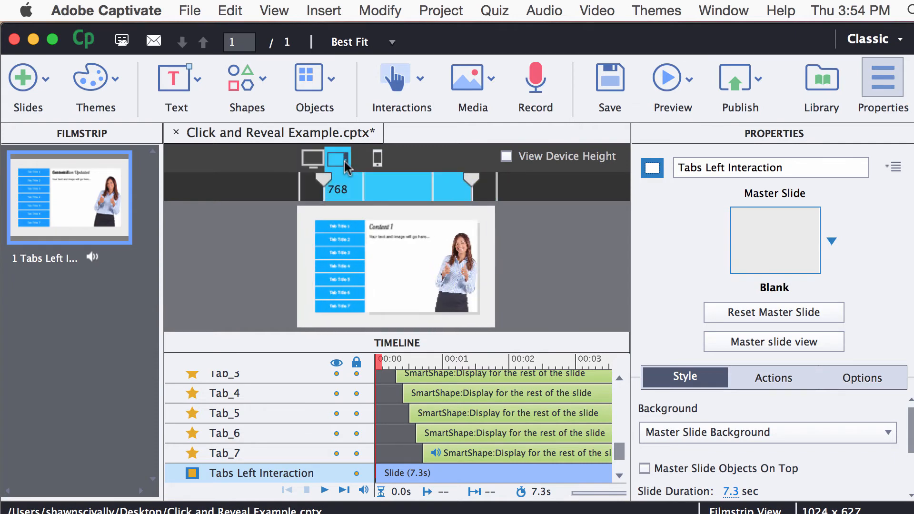
Step: Move the woman's image off the right side of the slide in the mobile layout, and return to the desktop layout
click(371, 162)
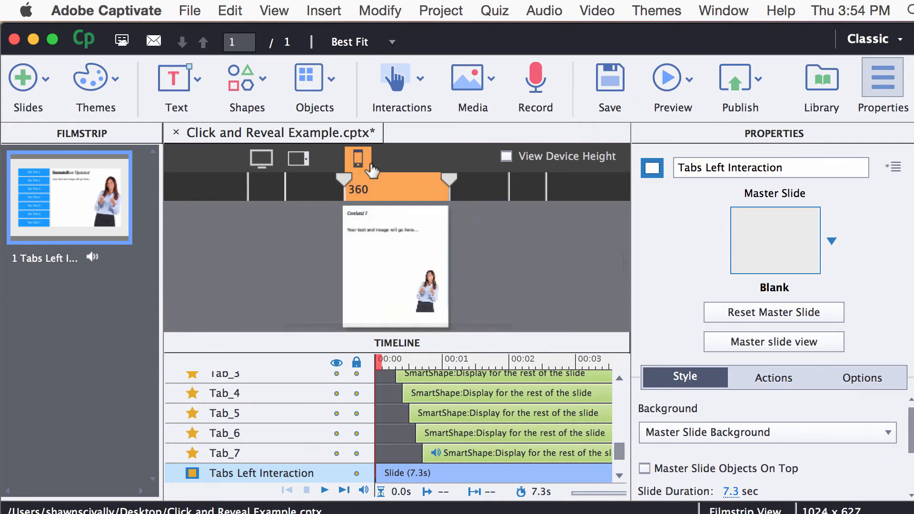
drag(428, 292, 466, 292)
click(510, 273)
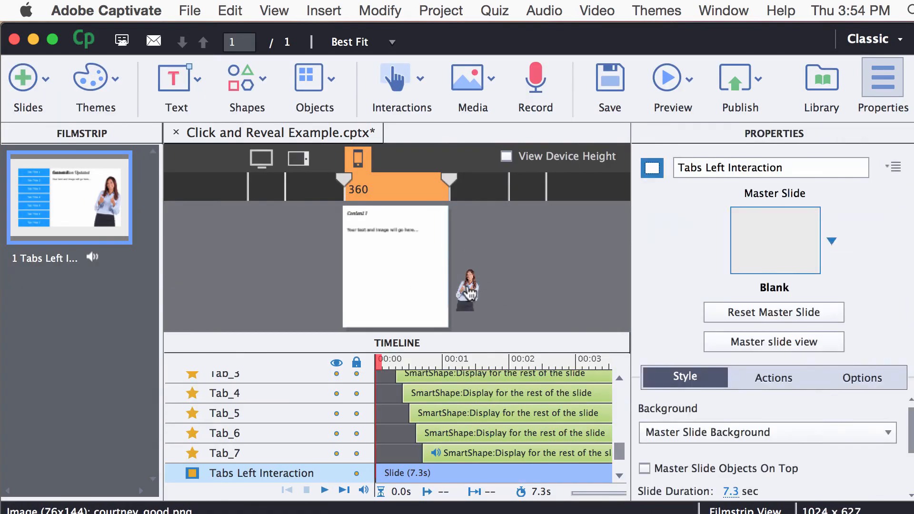
click(298, 158)
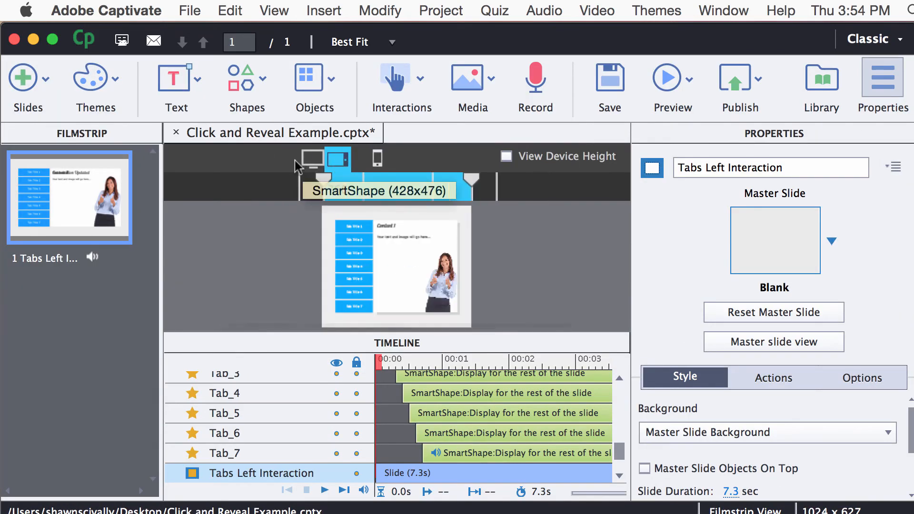
click(307, 161)
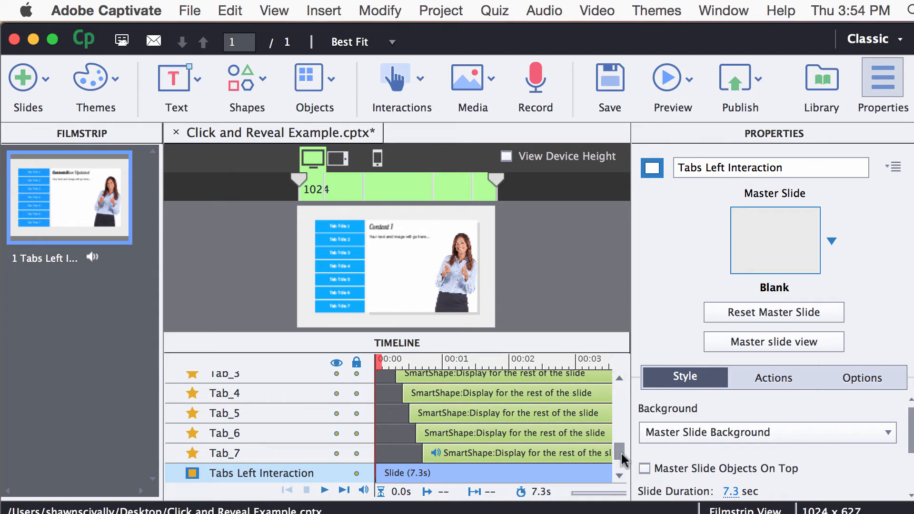
Step: Make the woman's image not visible in output and compare that setting with the Content_1 group's
drag(620, 451, 621, 396)
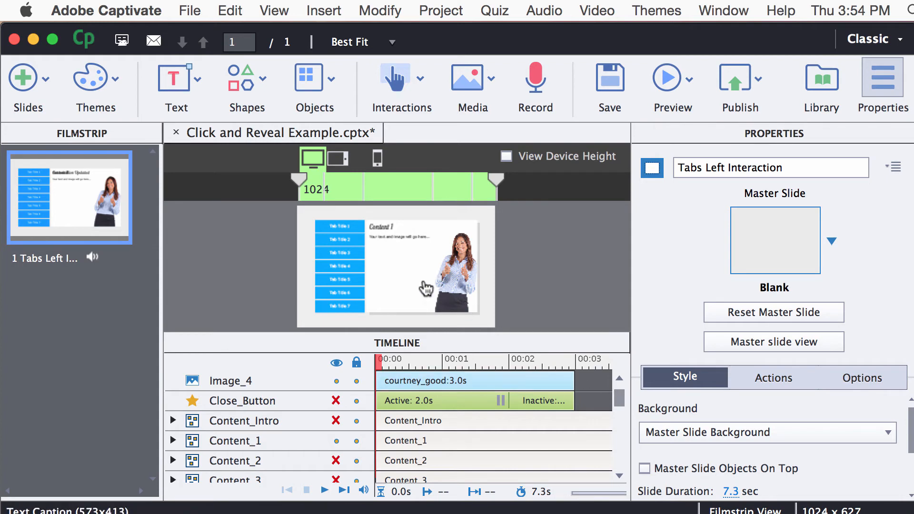
click(455, 269)
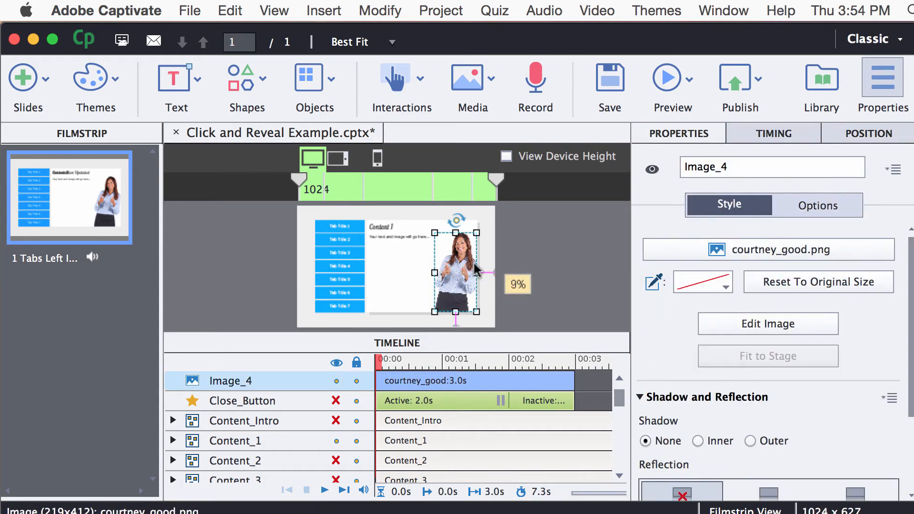
click(651, 170)
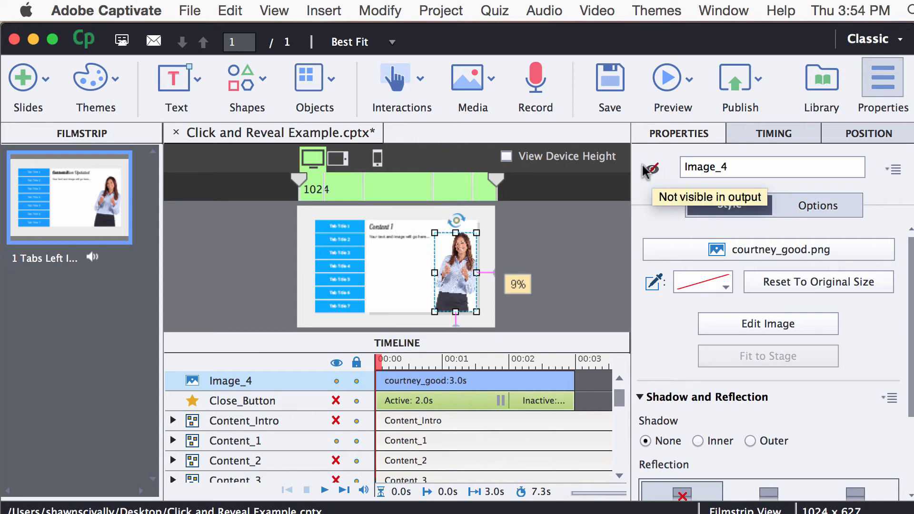
click(395, 241)
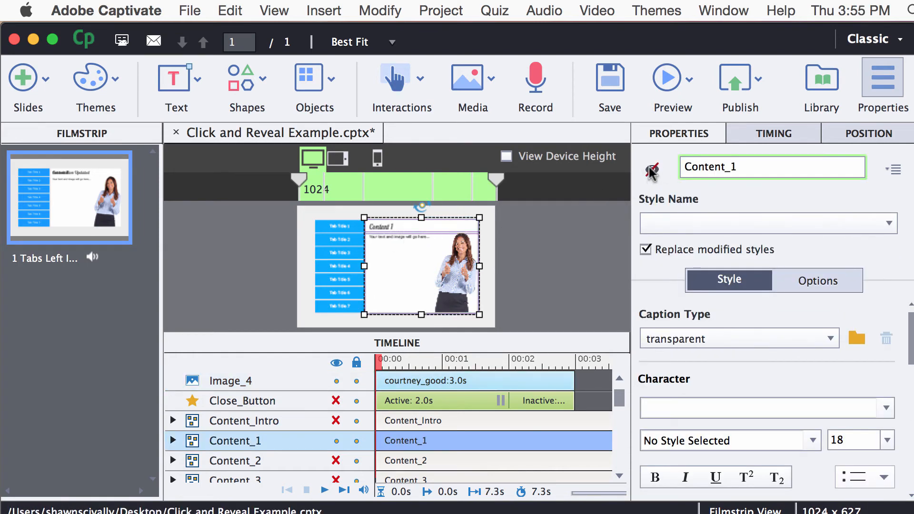
Step: Group the woman's image with the Content_1 group
click(457, 272)
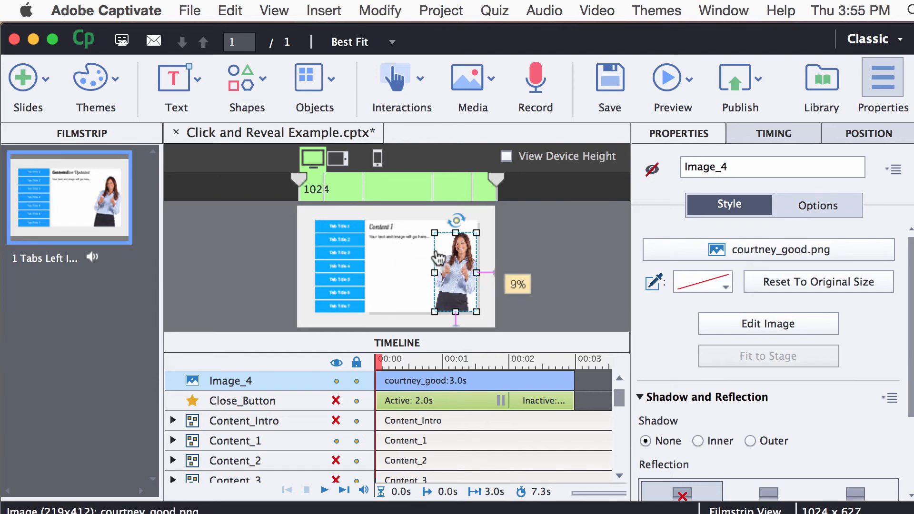
shift+click(399, 241)
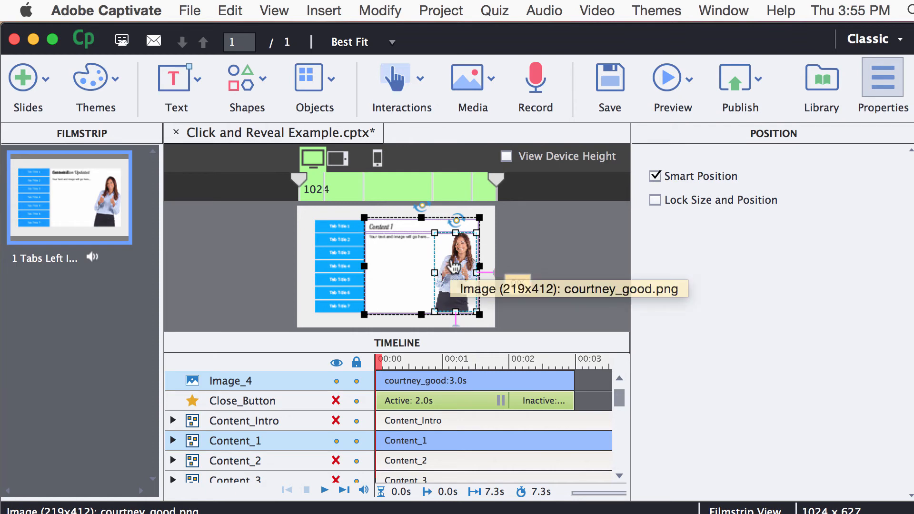
right_click(459, 257)
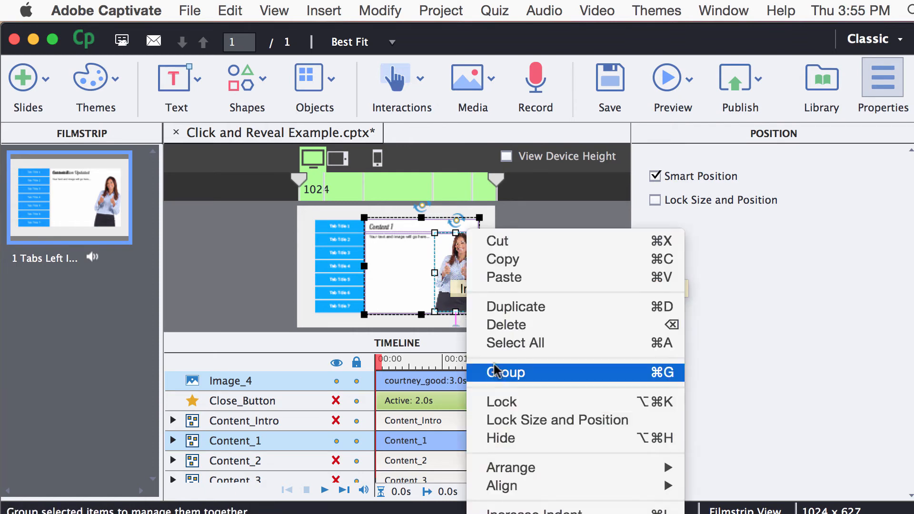
click(520, 375)
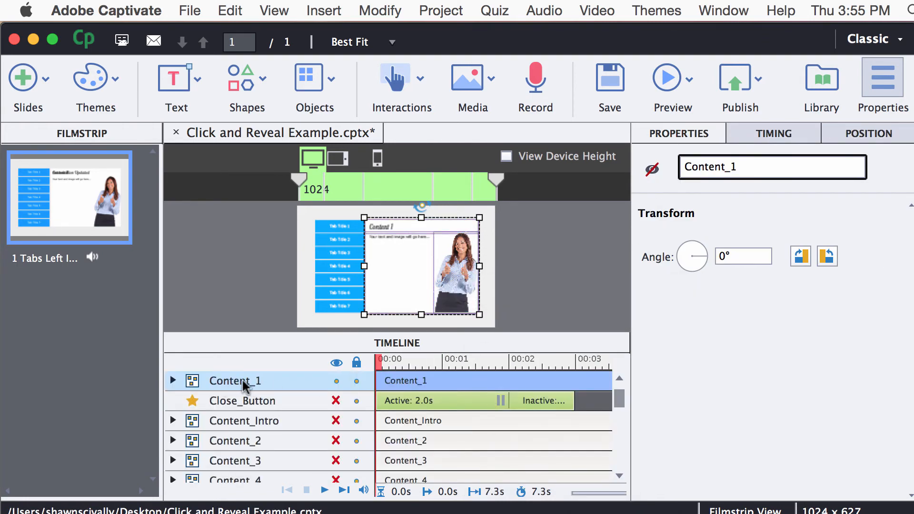
Step: Check the objects inside the Content_1 group and move the group below Content_Intro in the timeline order
click(172, 380)
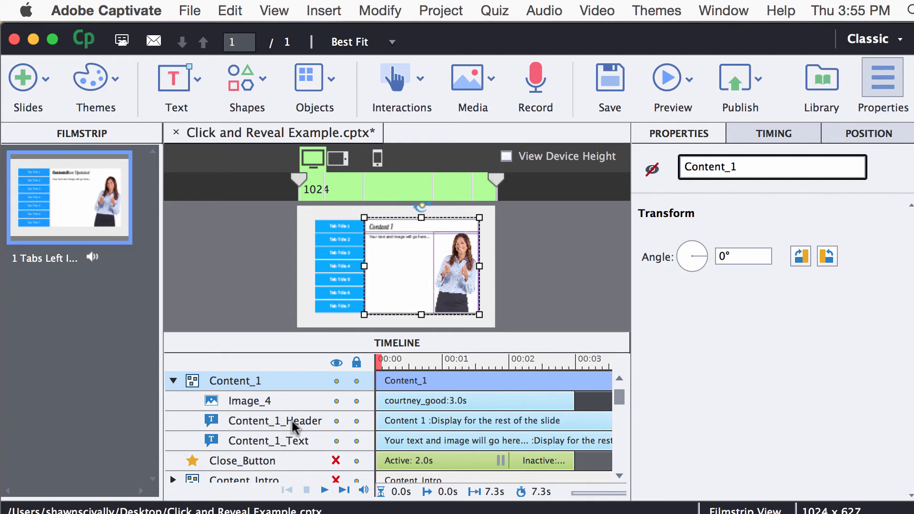
click(173, 381)
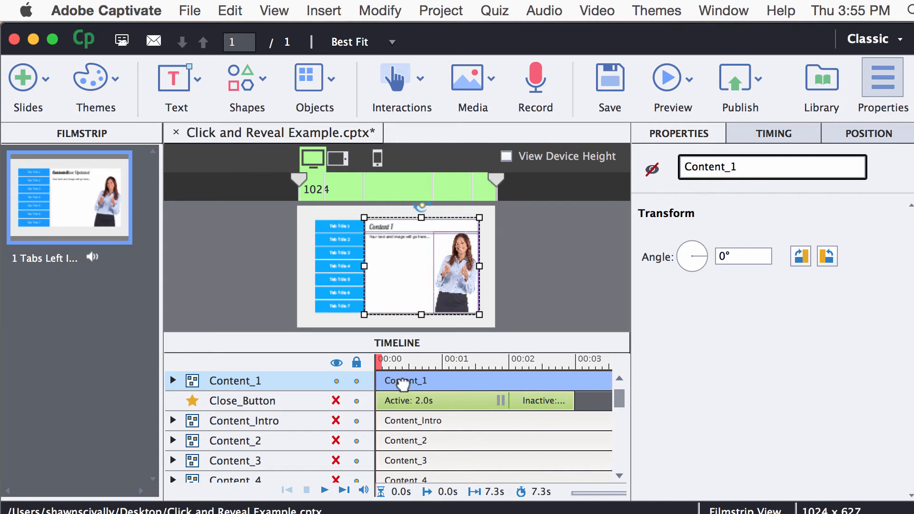
drag(400, 379, 398, 435)
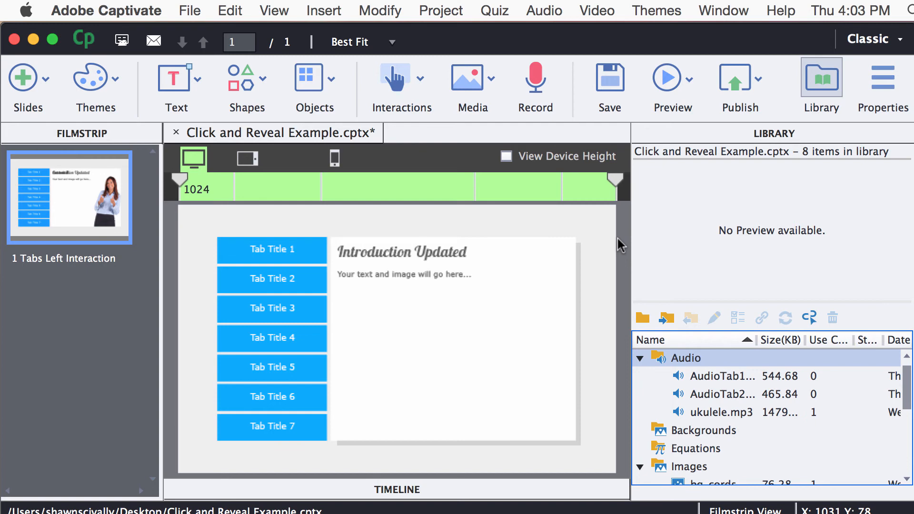
Step: Examine the AudioTab1 and AudioTab2 audio files in the library and the media types available for insertion
click(729, 377)
click(729, 396)
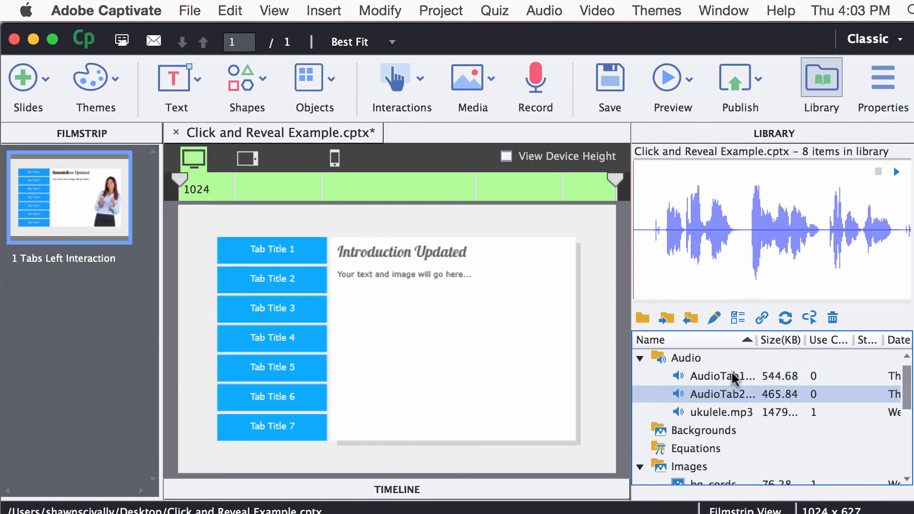
click(732, 375)
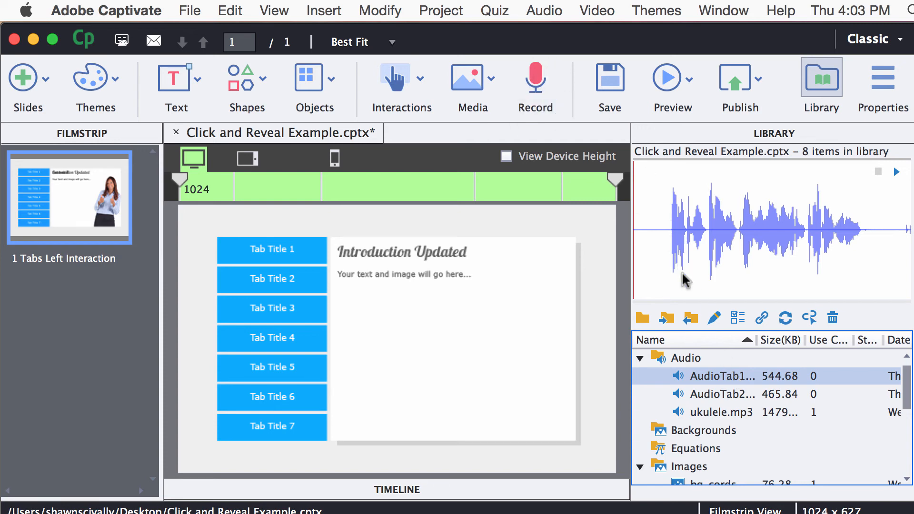
click(488, 74)
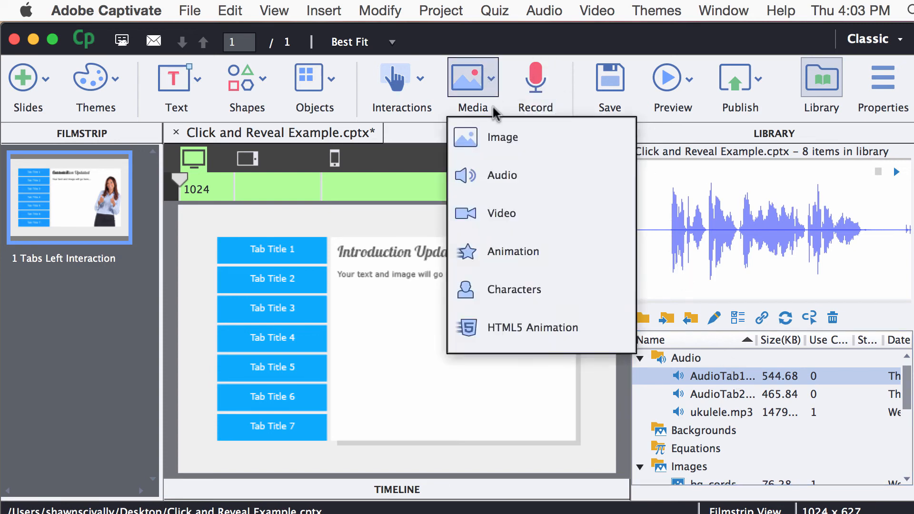
click(476, 83)
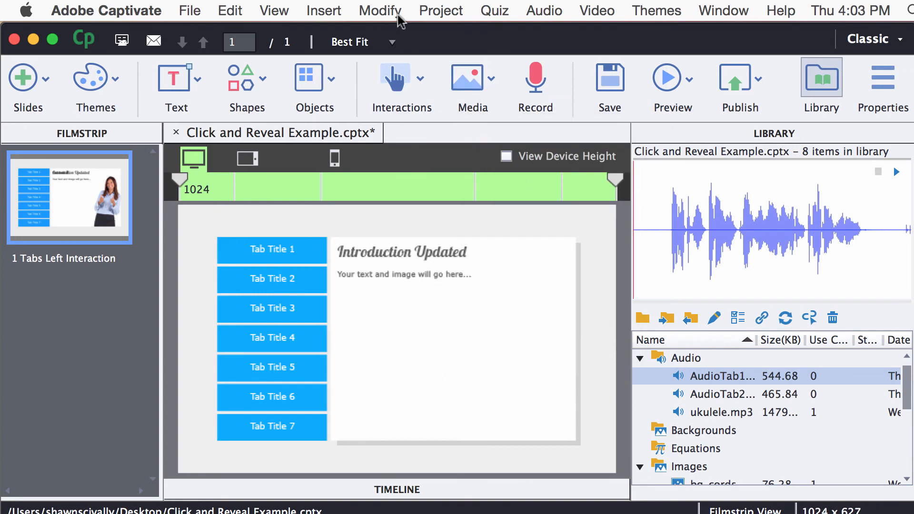
Step: Open the existing advanced action make_tab_1_visible for editing
click(439, 11)
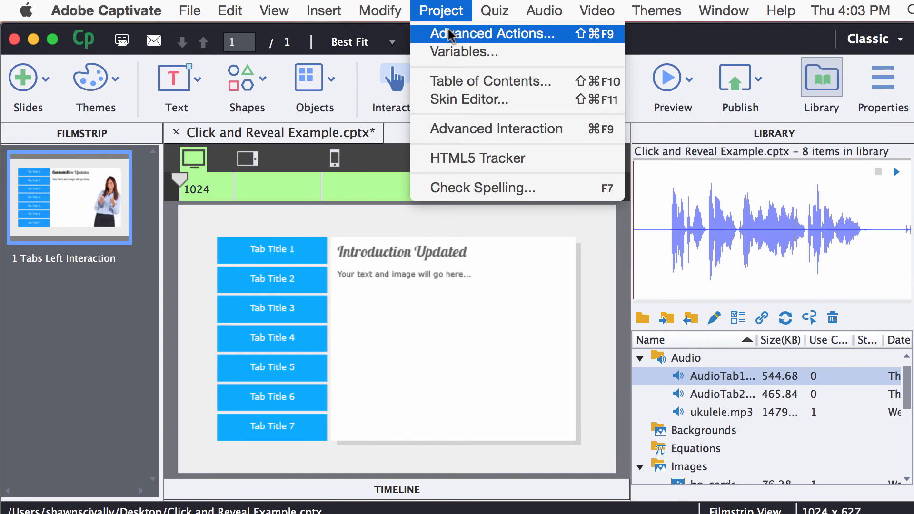
click(547, 38)
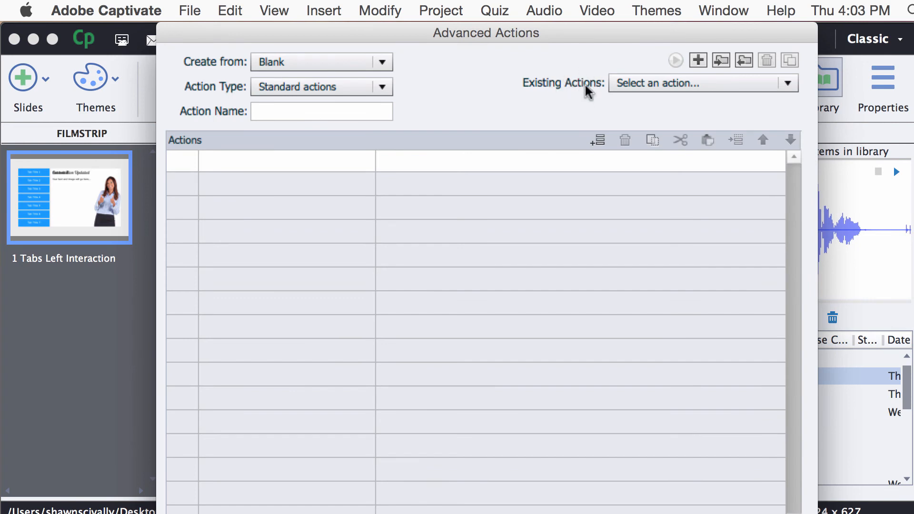
click(789, 83)
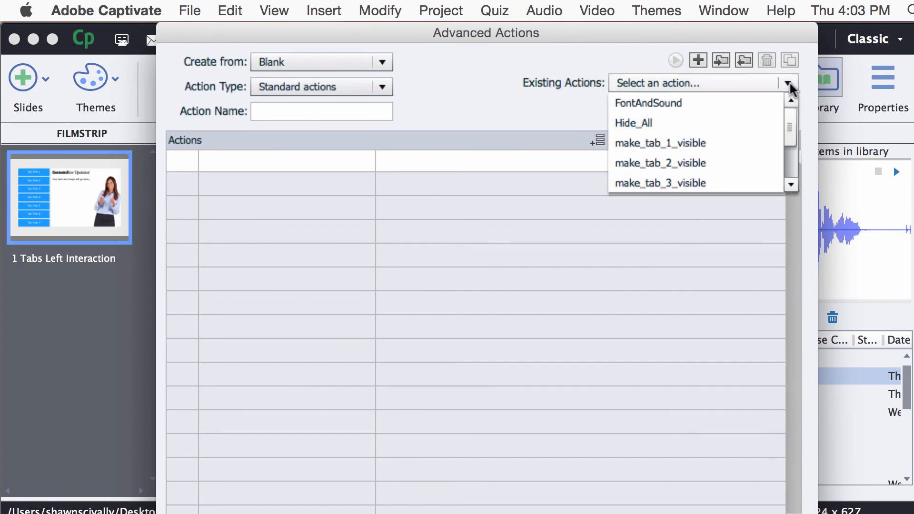
mouse_move(789, 125)
mouse_down()
mouse_move(787, 165)
mouse_move(787, 118)
mouse_up()
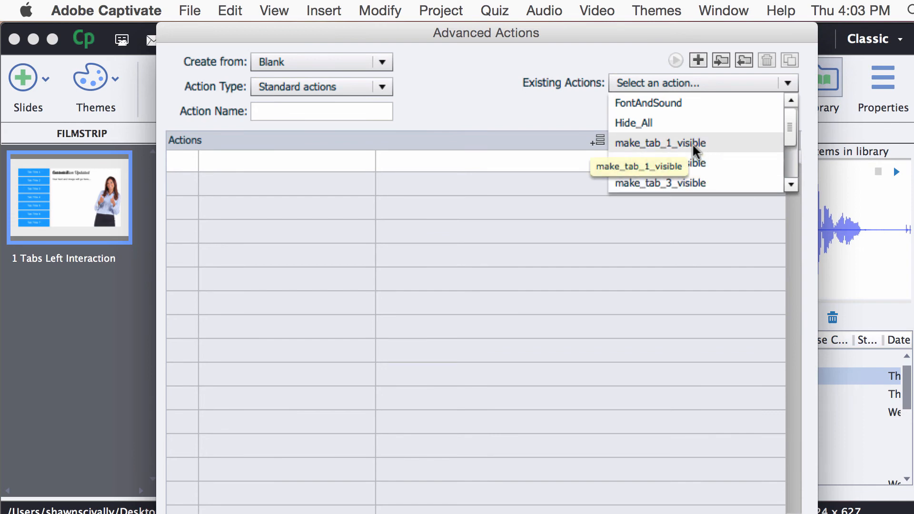
click(674, 142)
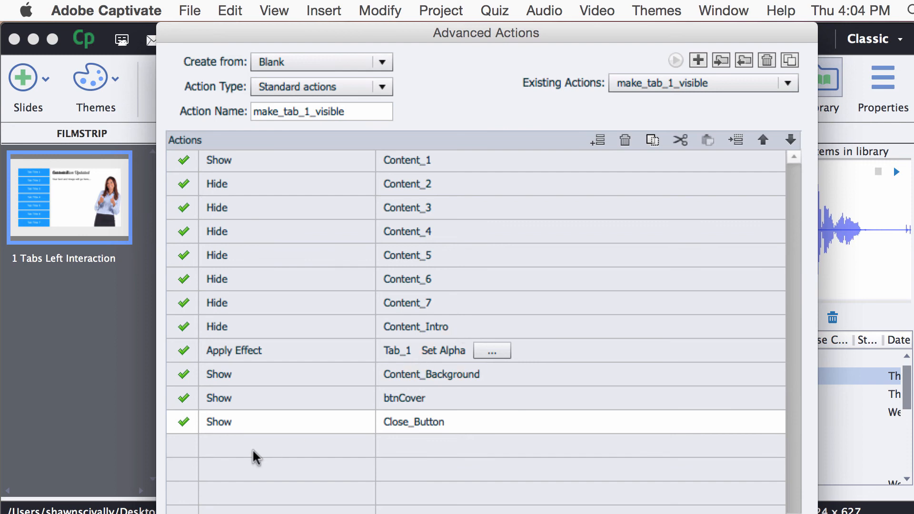
Step: Add a Play Audio action using AudioTab1.wav after the Close_Button row in make_tab_1_visible
click(236, 448)
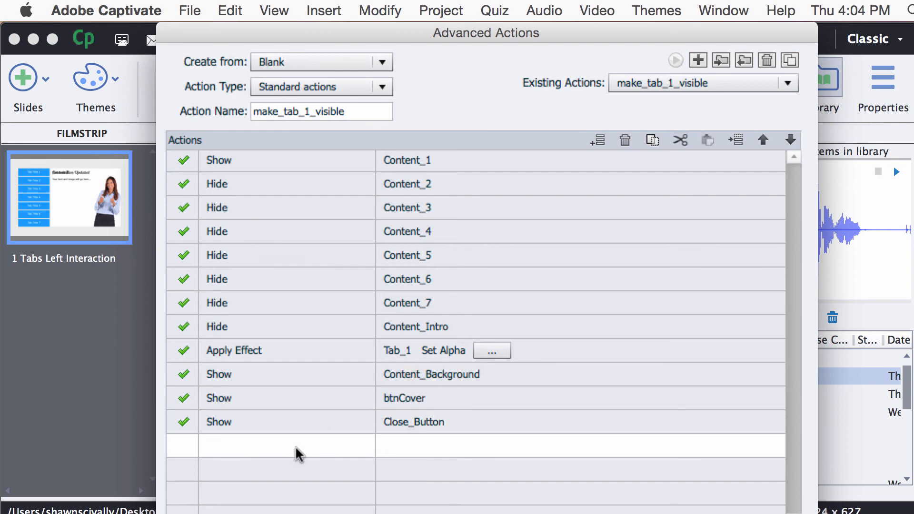
click(262, 446)
drag(336, 478, 337, 500)
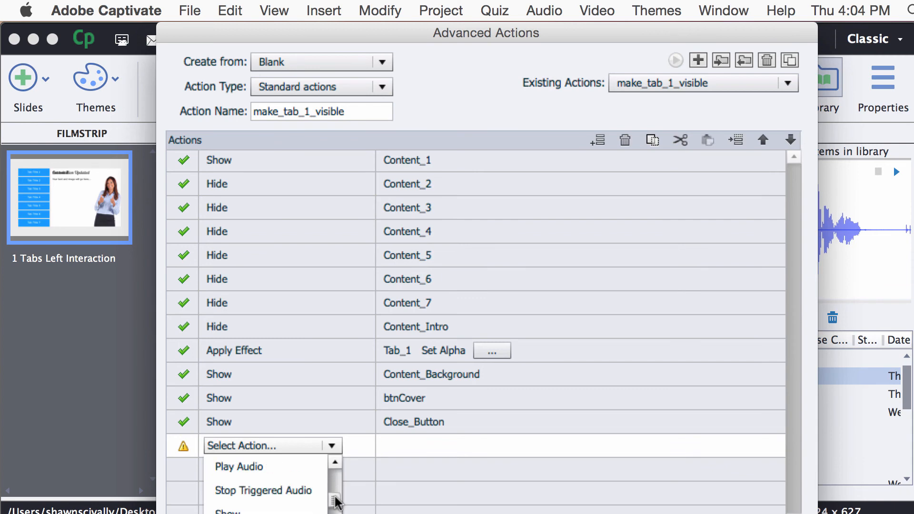
click(252, 466)
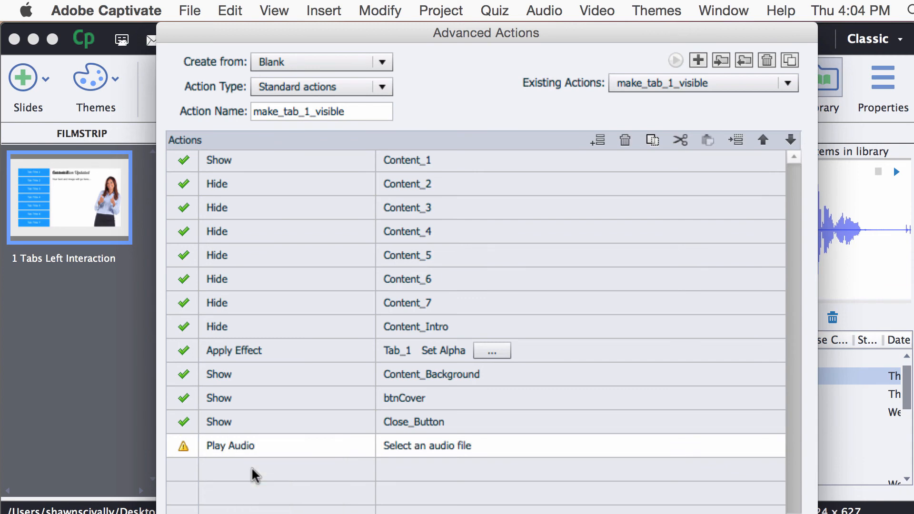
click(419, 447)
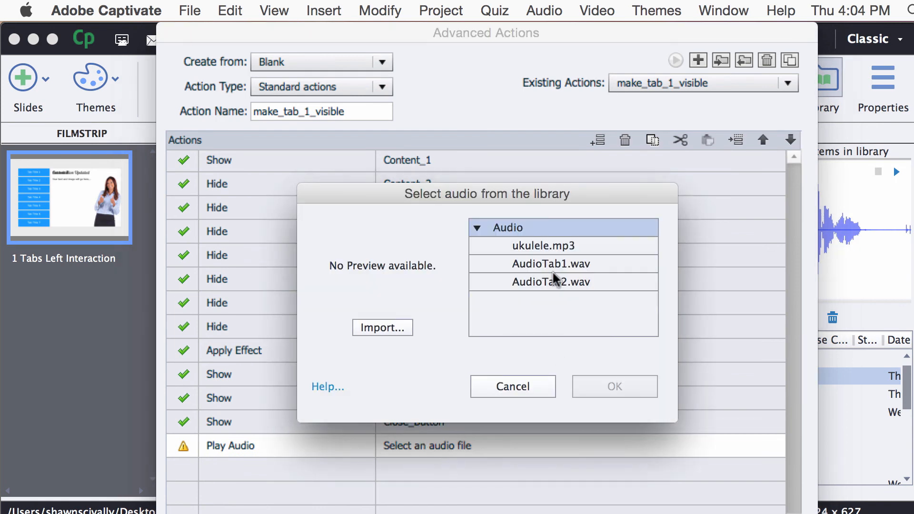
click(569, 264)
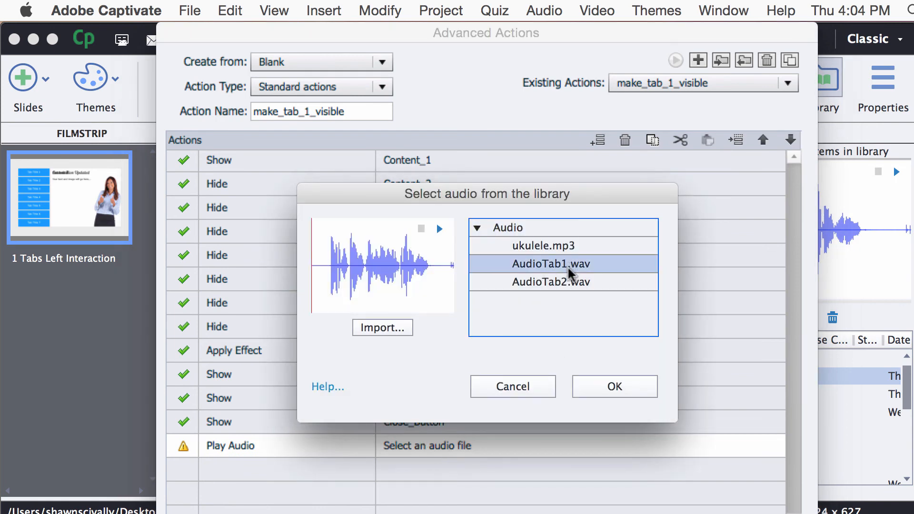
click(614, 386)
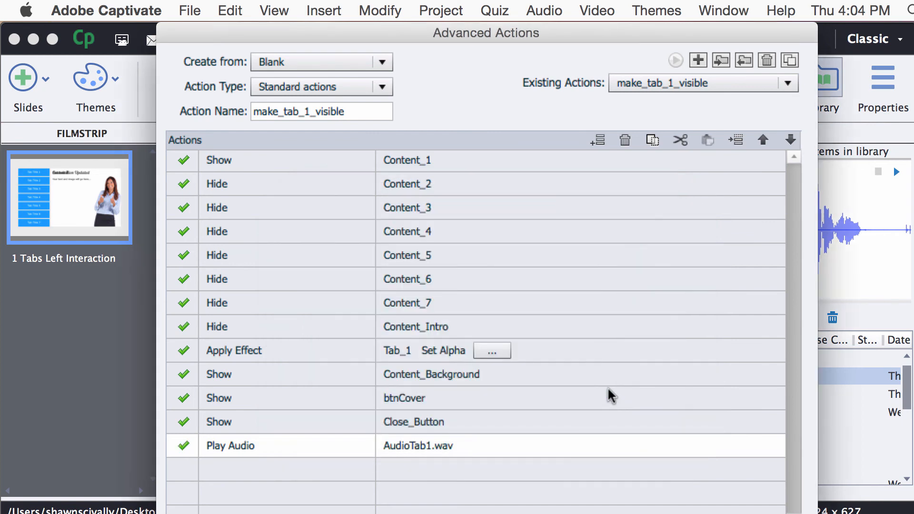
Step: Add a Stop Triggered Audio action, move it above Play Audio in make_tab_1_visible, and update the script
double_click(248, 470)
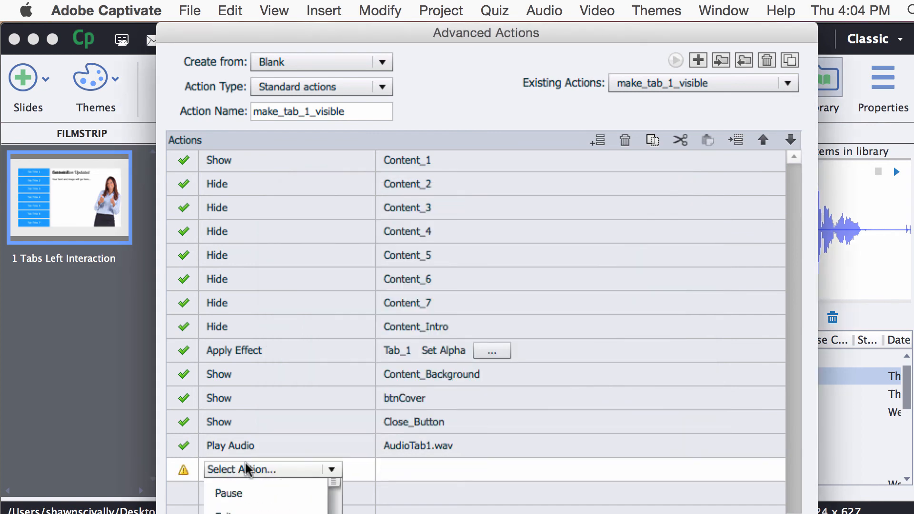
drag(333, 502, 336, 510)
scroll(334, 510, down, 4)
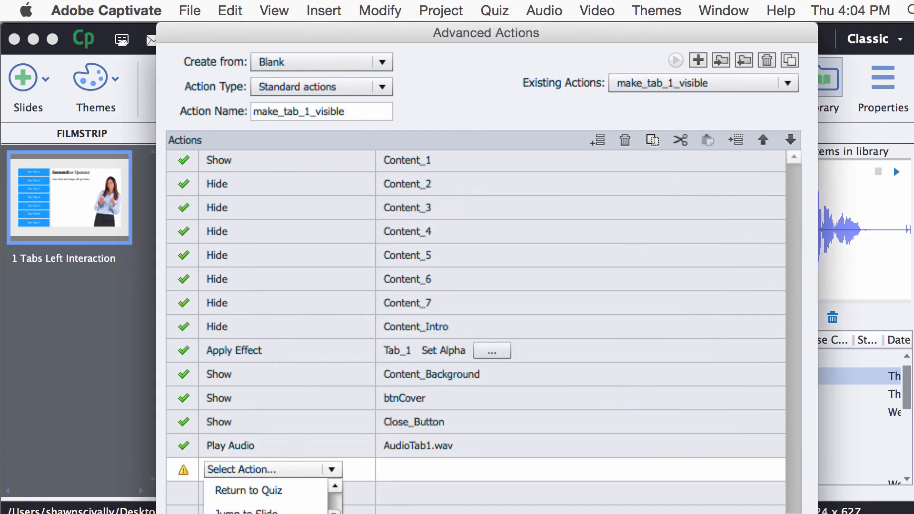
scroll(267, 497, down, 3)
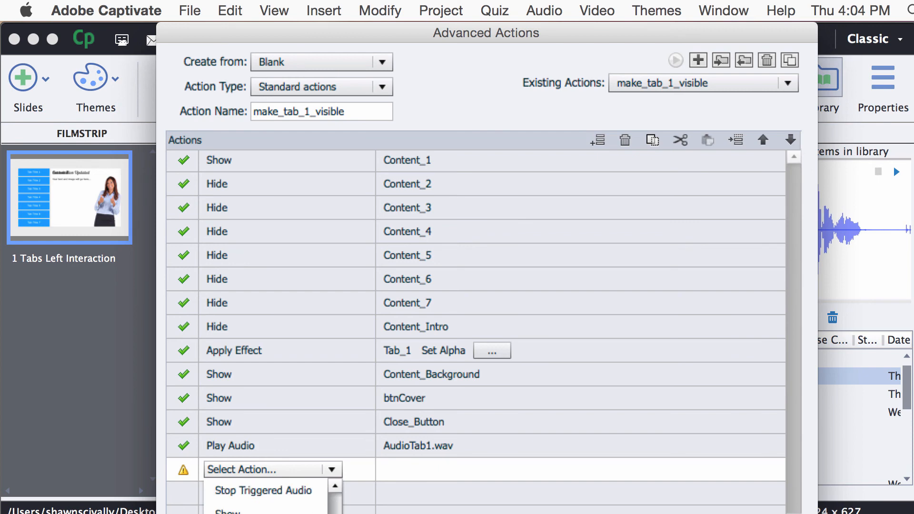
click(301, 494)
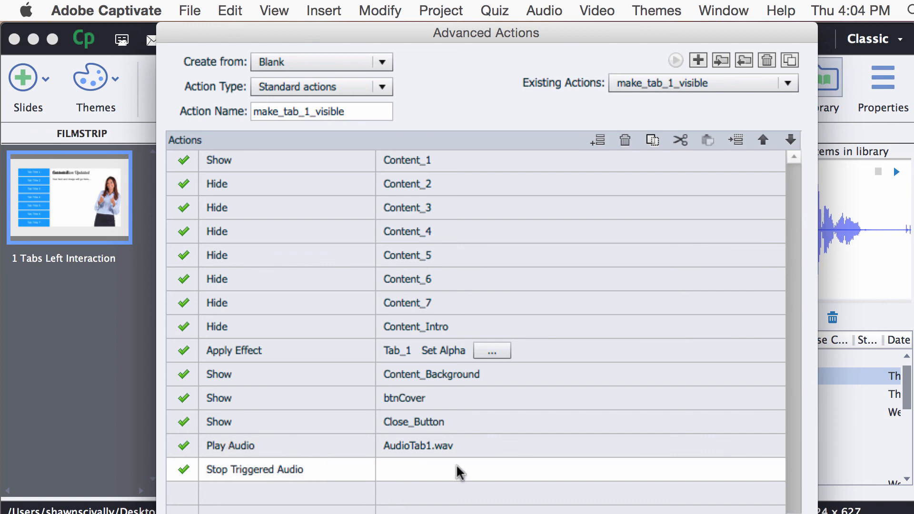
click(767, 142)
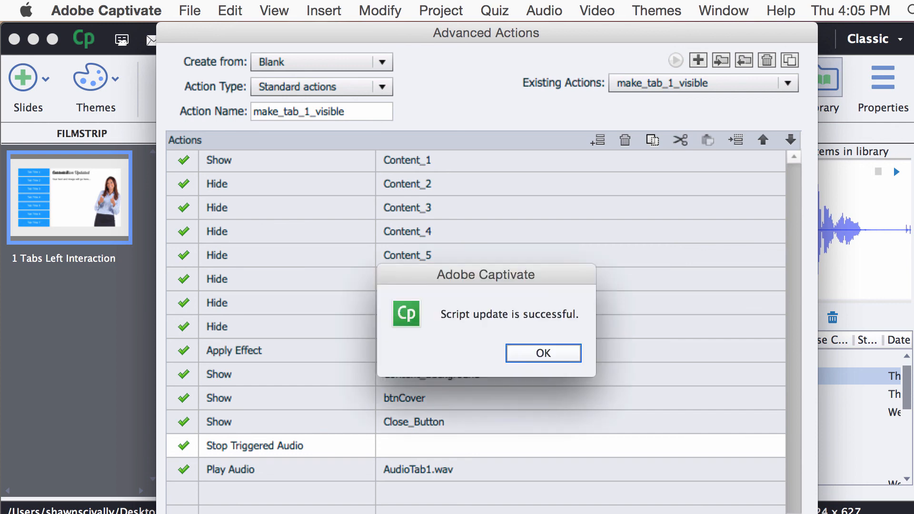
click(522, 355)
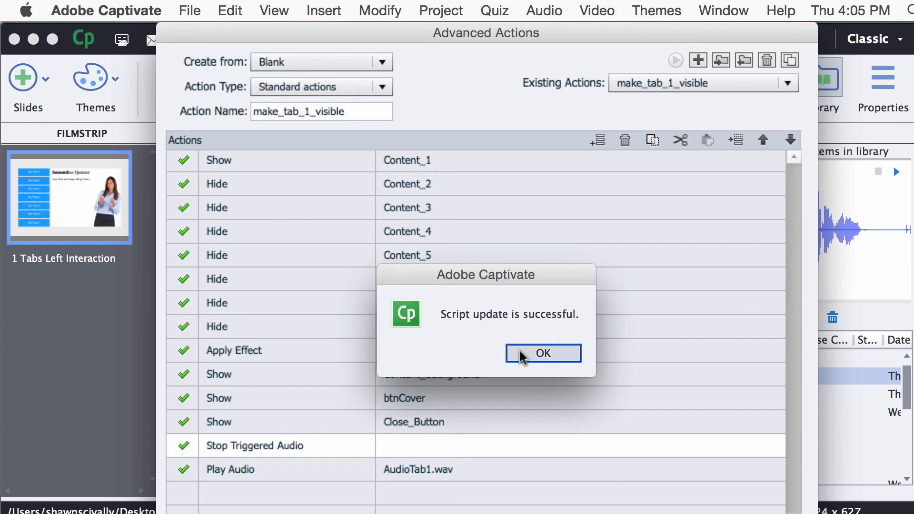
Step: Open the existing action make_tab_2_visible and add a Stop Triggered Audio action after the Close_Button row
click(692, 85)
click(680, 142)
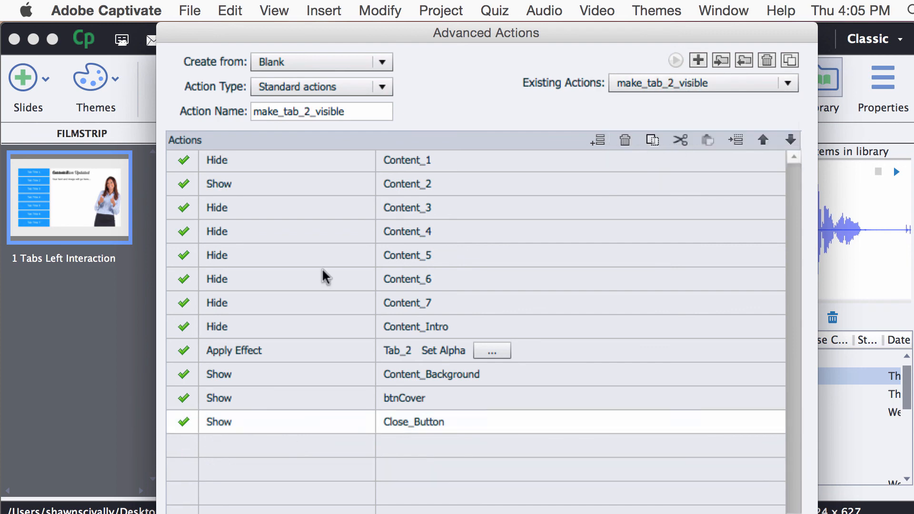
click(259, 455)
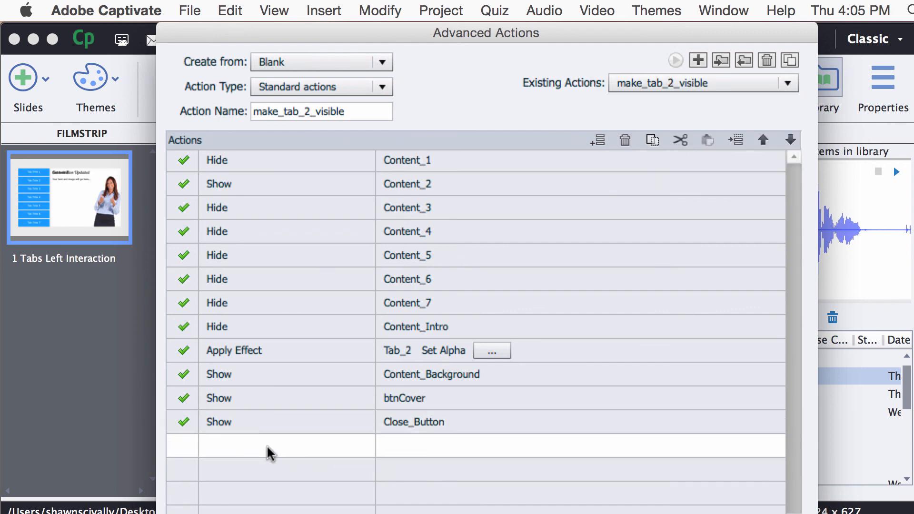
click(265, 446)
scroll(295, 481, up, 2)
drag(336, 477, 336, 498)
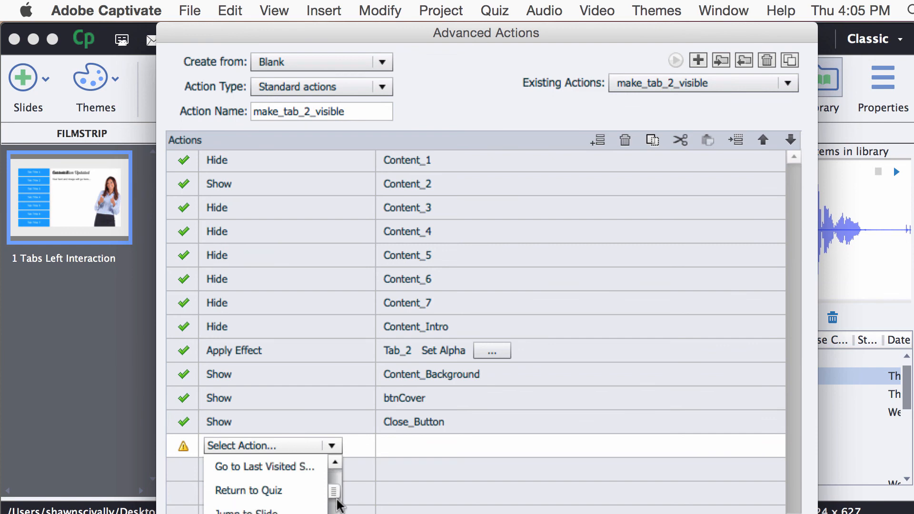
click(286, 513)
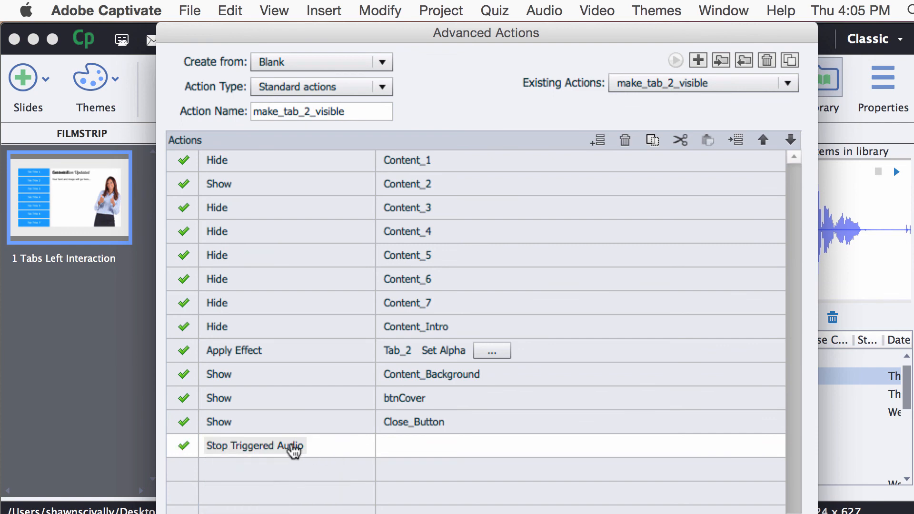
Step: Add a Play Audio action using AudioTab2.wav below Stop Triggered Audio, update make_tab_2_visible, and close the Advanced Actions dialog
click(285, 469)
click(274, 468)
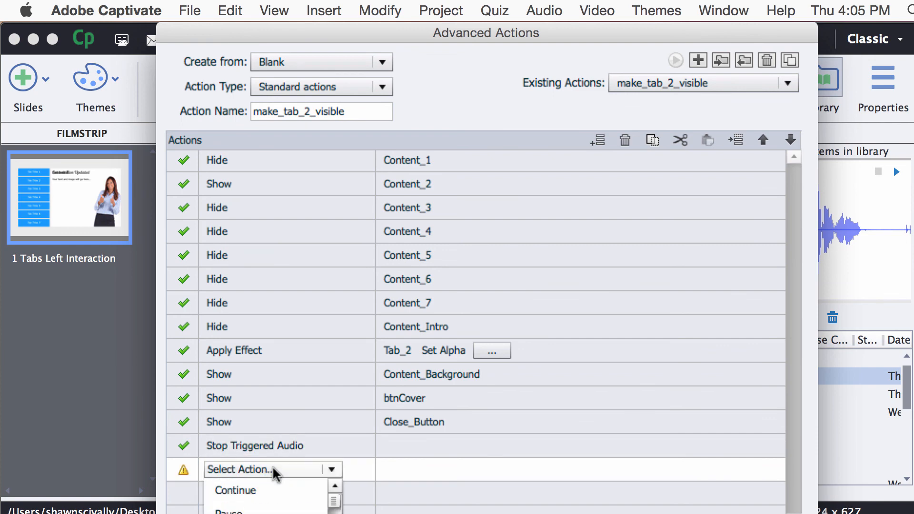
scroll(272, 497, down, 3)
scroll(269, 495, down, 4)
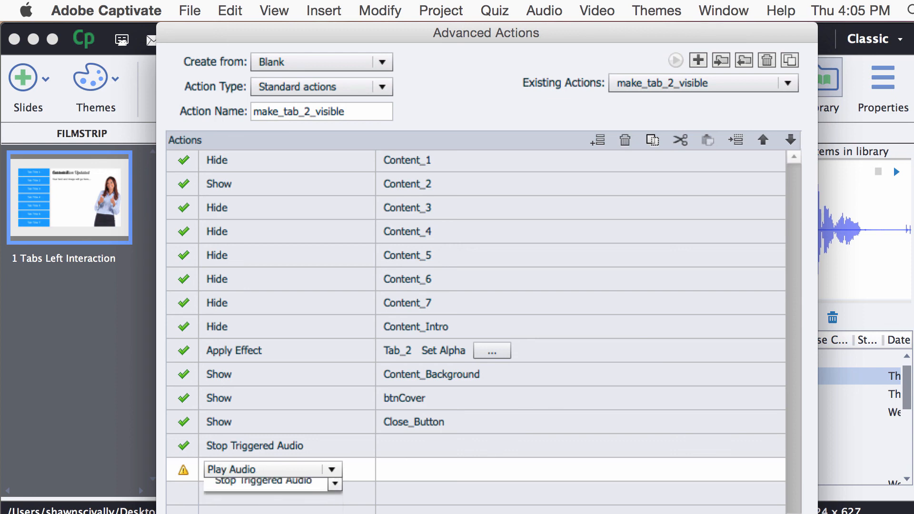
click(271, 480)
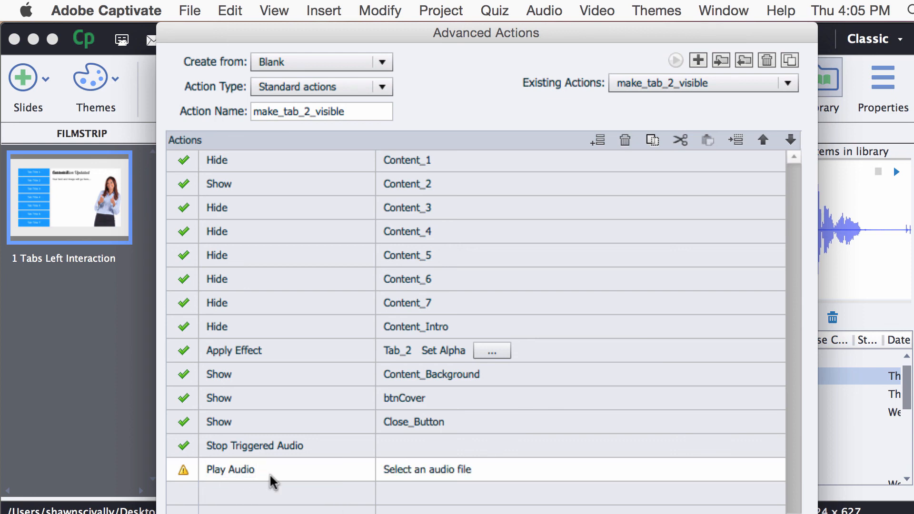
click(433, 470)
click(561, 283)
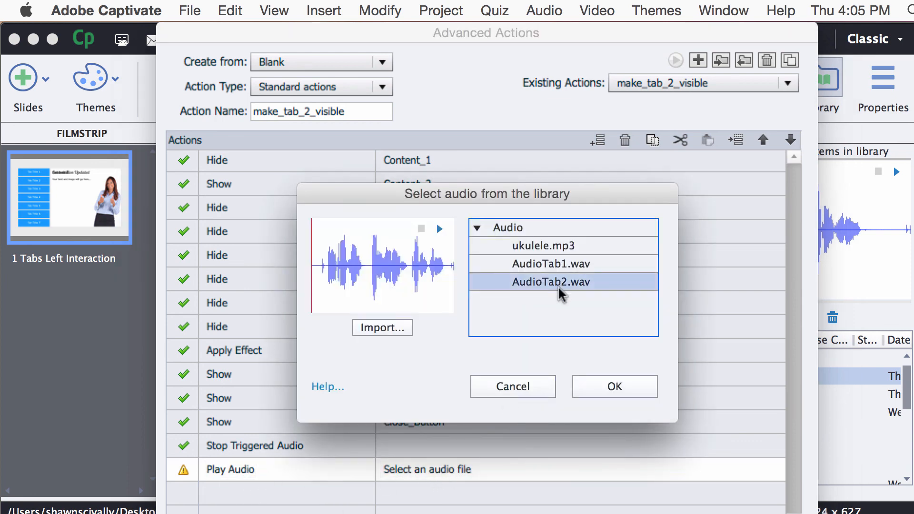
click(605, 393)
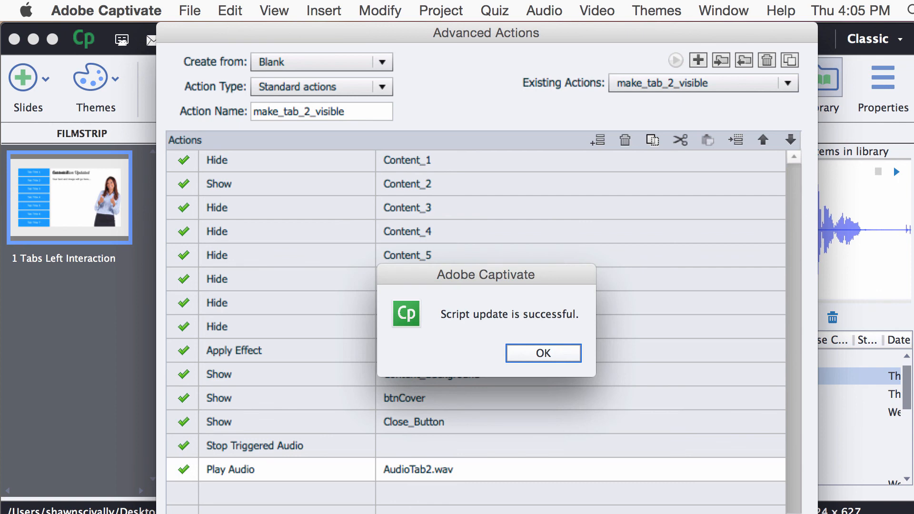
click(545, 358)
key(Escape)
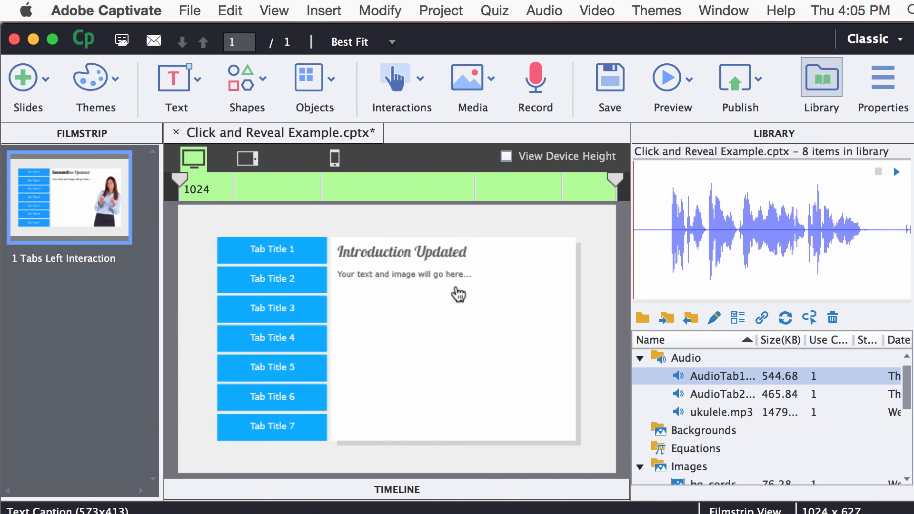
Step: Examine the slide's timeline from the Close_Button layer down to the Tabs Left Interaction slide entry
click(443, 492)
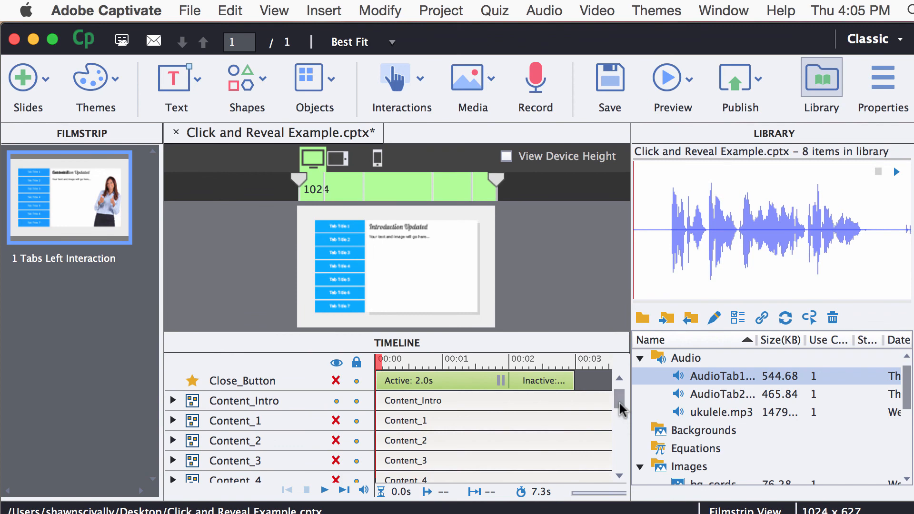
drag(619, 403, 619, 468)
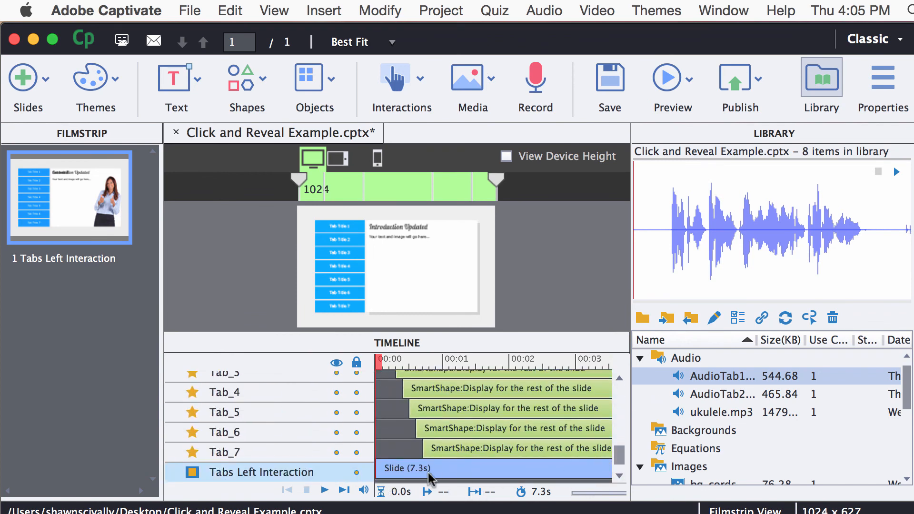
drag(619, 460, 619, 395)
click(525, 344)
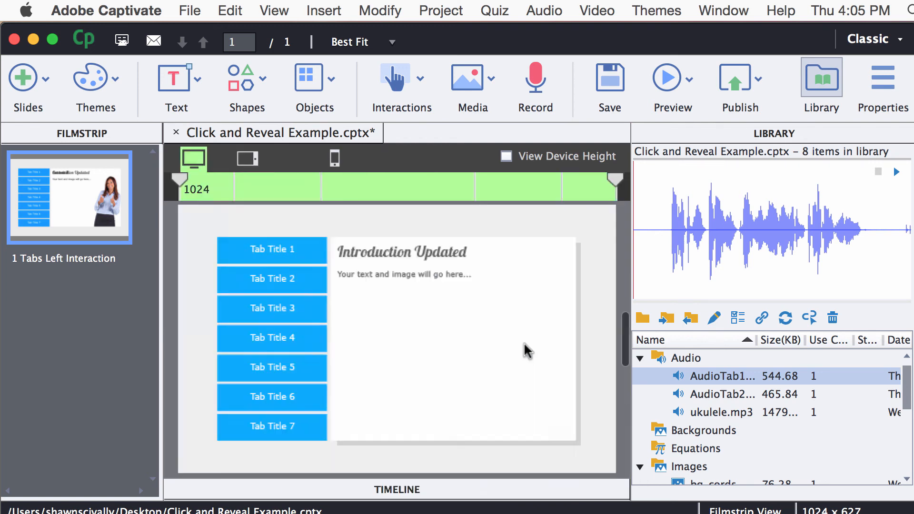